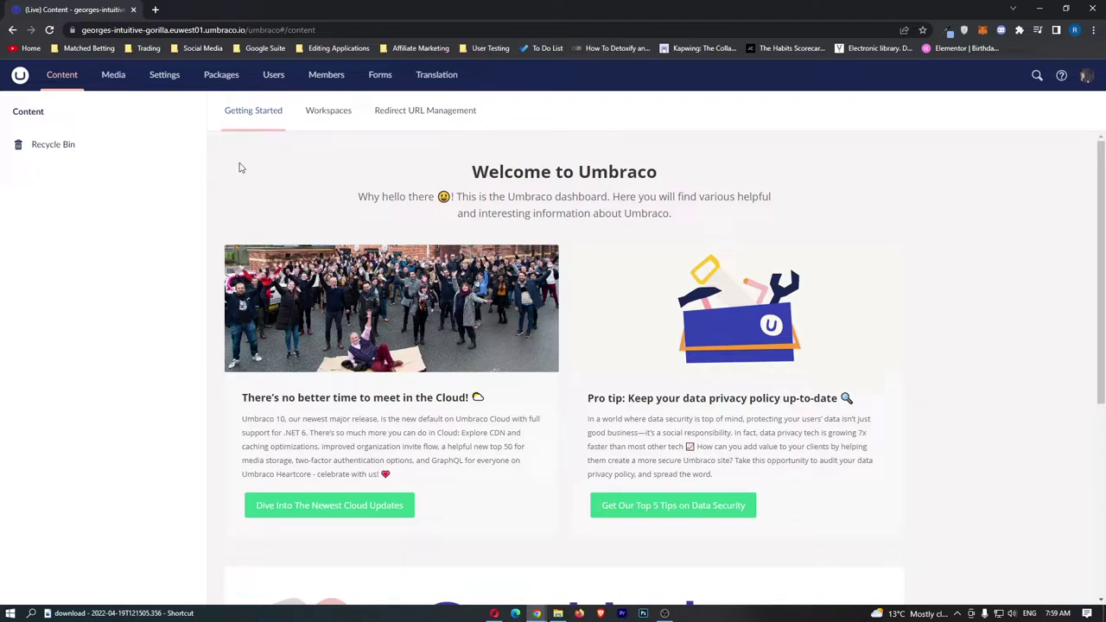
Read the Getting Started welcome text and compare the Local and Live options in the content Workspaces dashboard.
drag(472, 171, 716, 215)
click(707, 201)
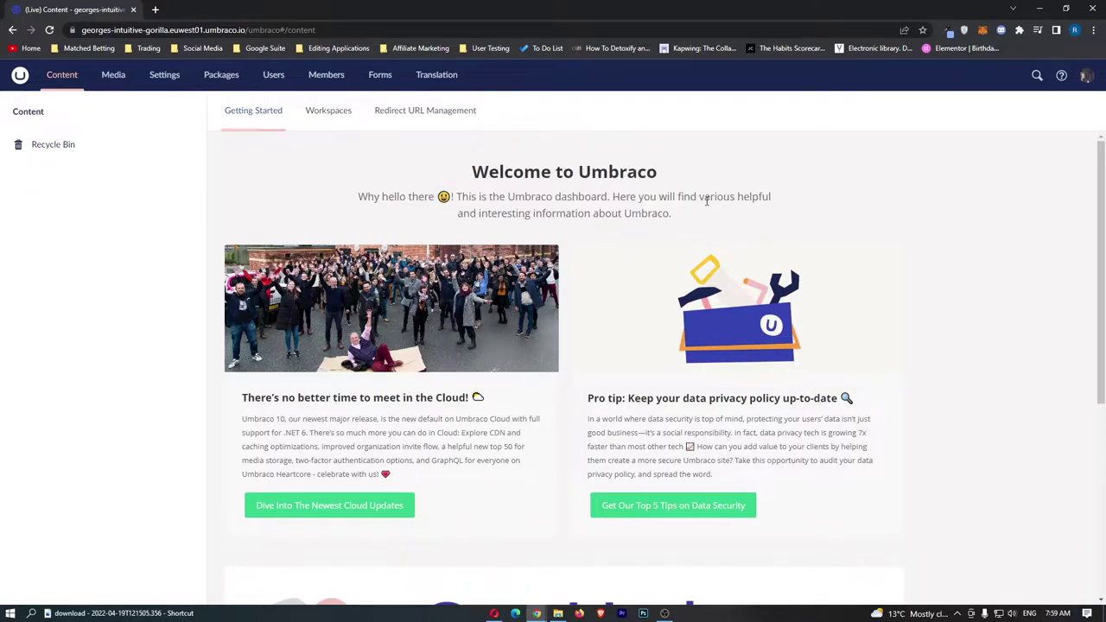
click(318, 122)
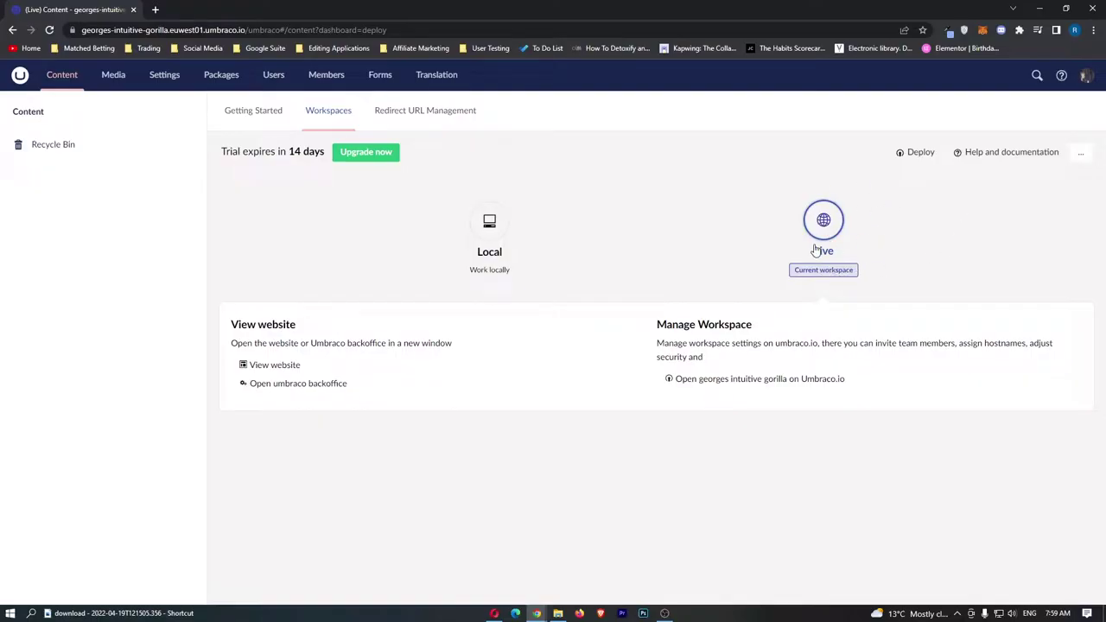
click(506, 222)
click(795, 246)
click(510, 233)
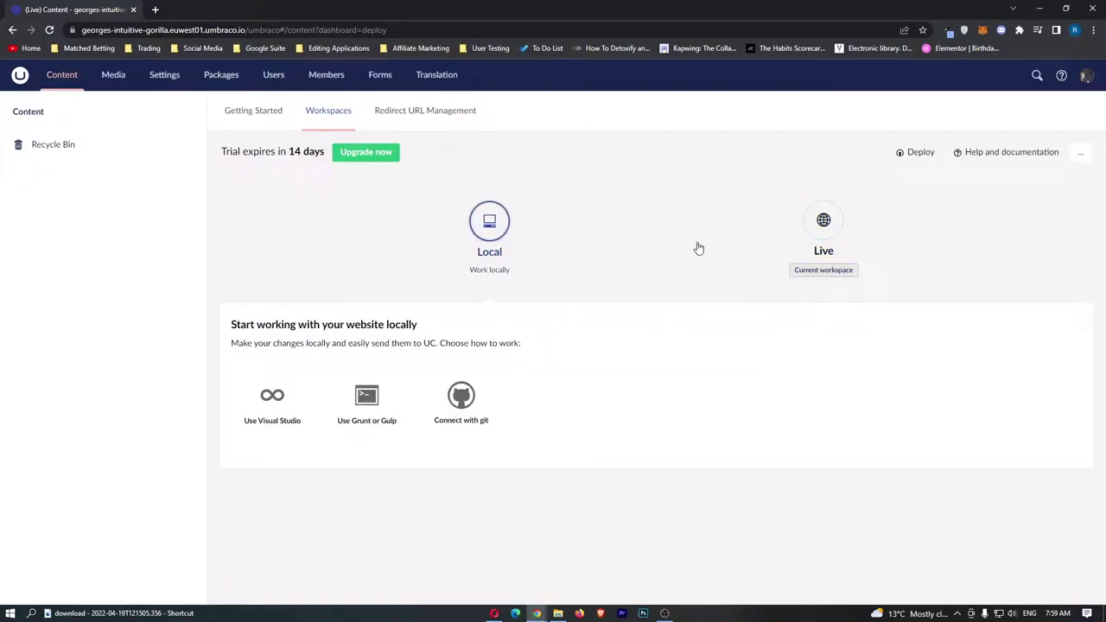
click(812, 233)
click(501, 229)
click(821, 224)
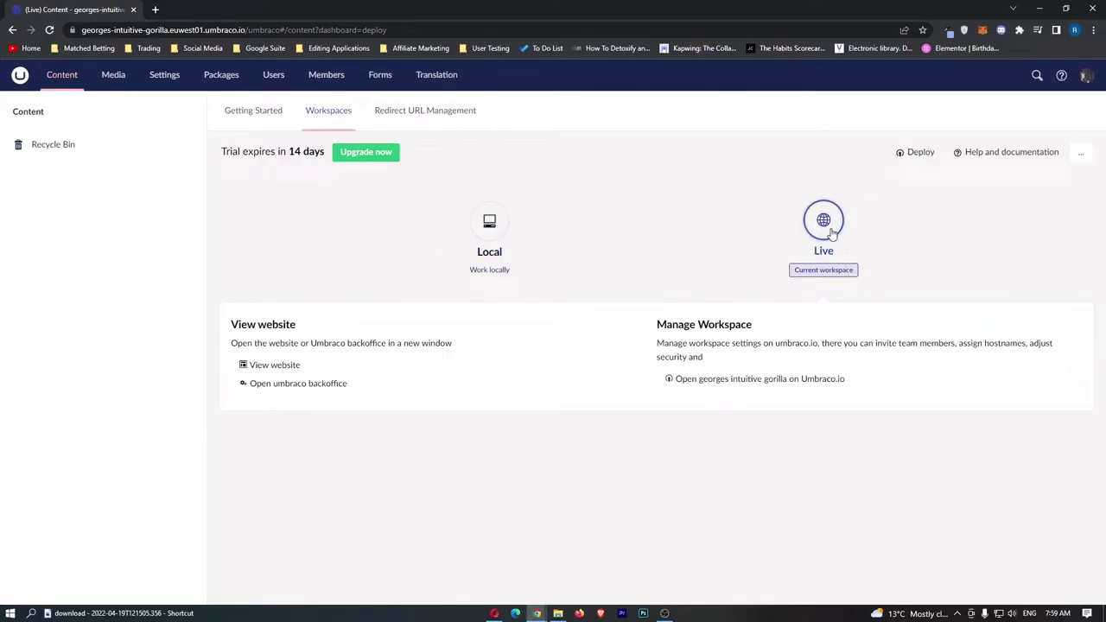
click(253, 113)
Upload the video file "make money pico workers.mp4" to the media library.
click(111, 76)
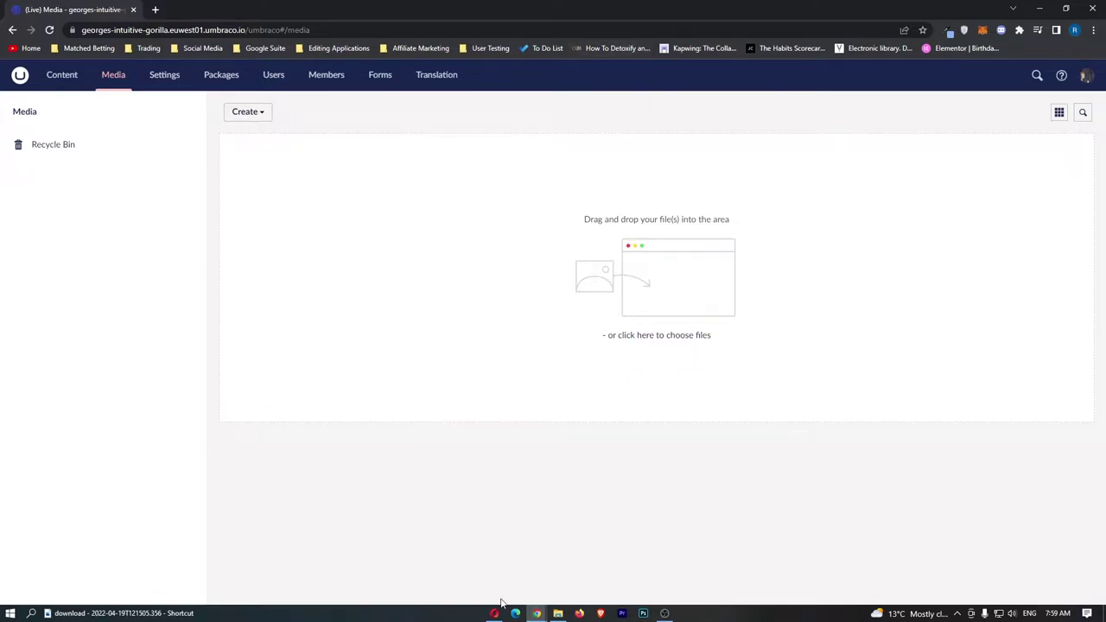
click(557, 613)
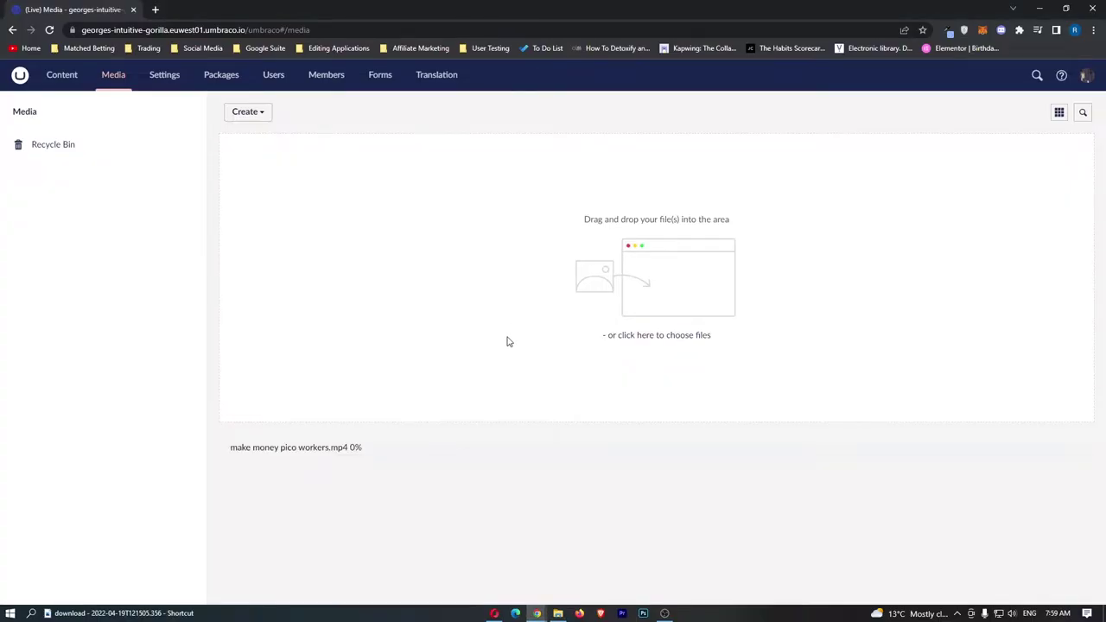
drag(363, 448, 329, 447)
click(220, 462)
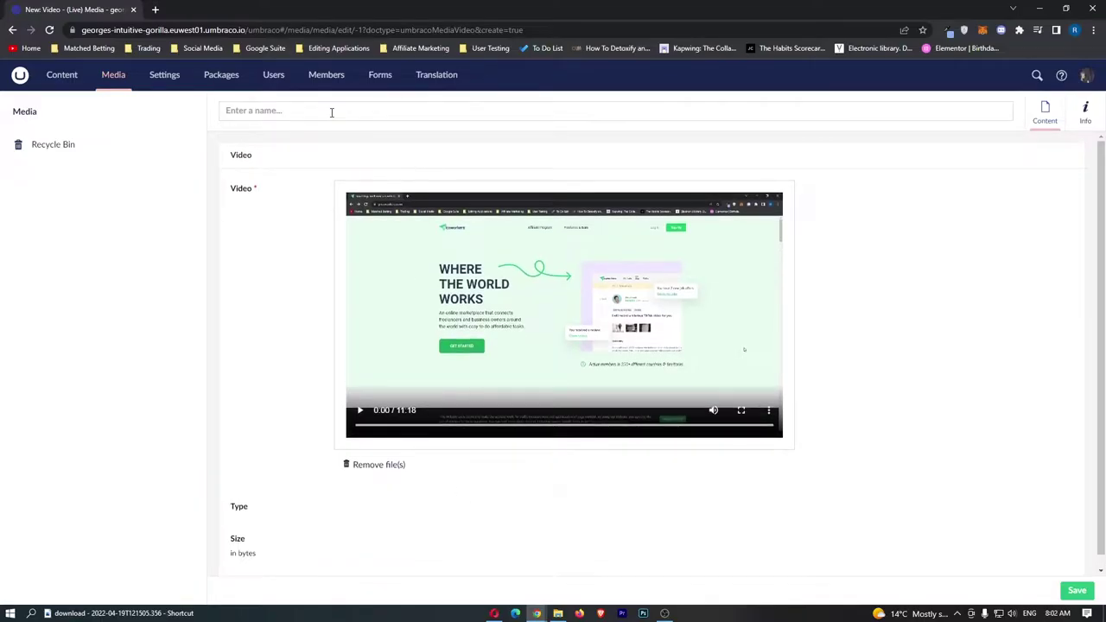
Name the new video media item "Picoworkers" and open a blank File media item.
click(331, 113)
text(Pi)
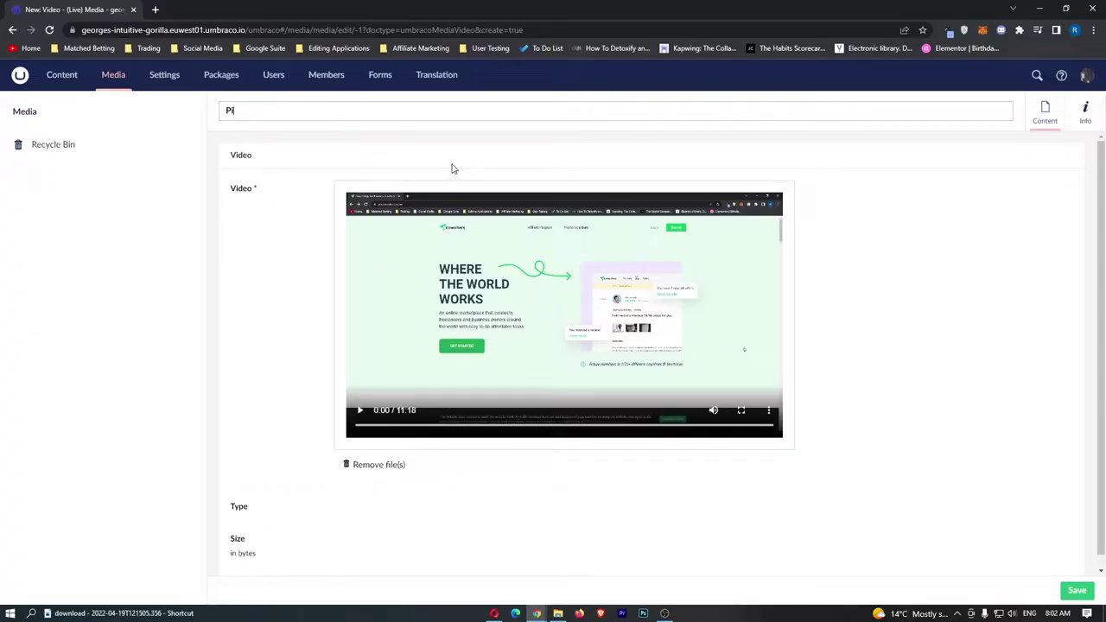
text(coworkert)
scroll(490, 259, down, 1)
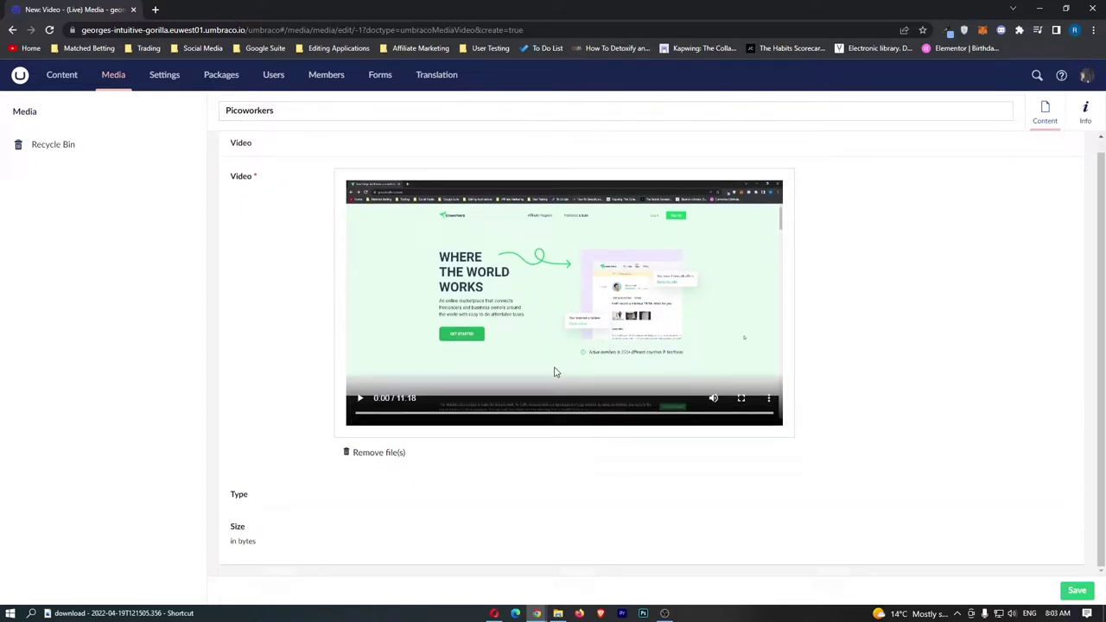
scroll(484, 363, up, 1)
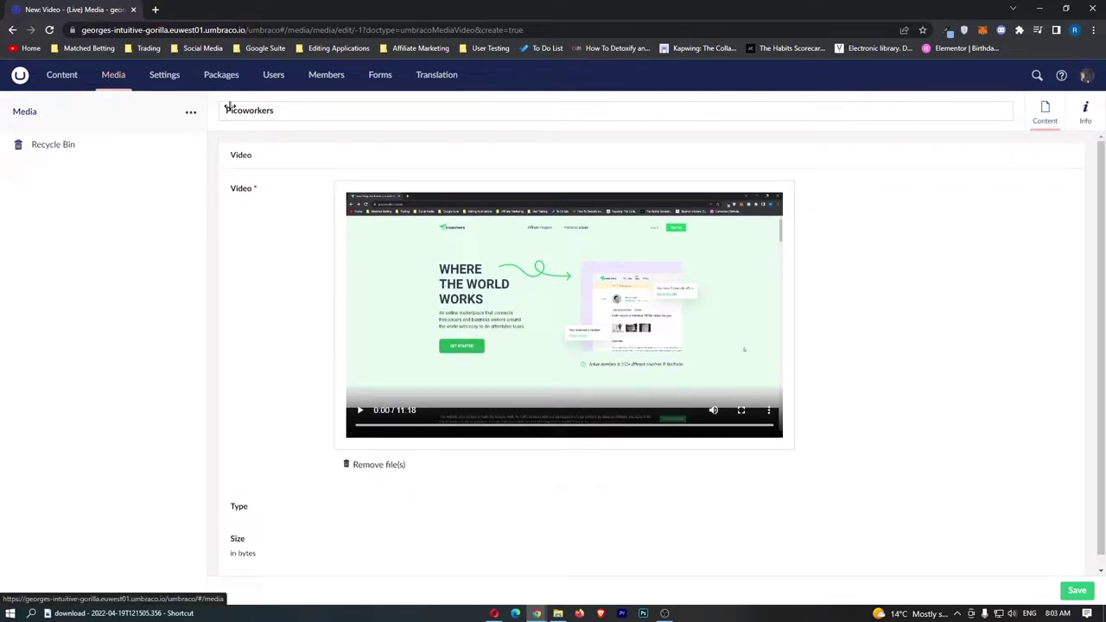
scroll(343, 198, down, 1)
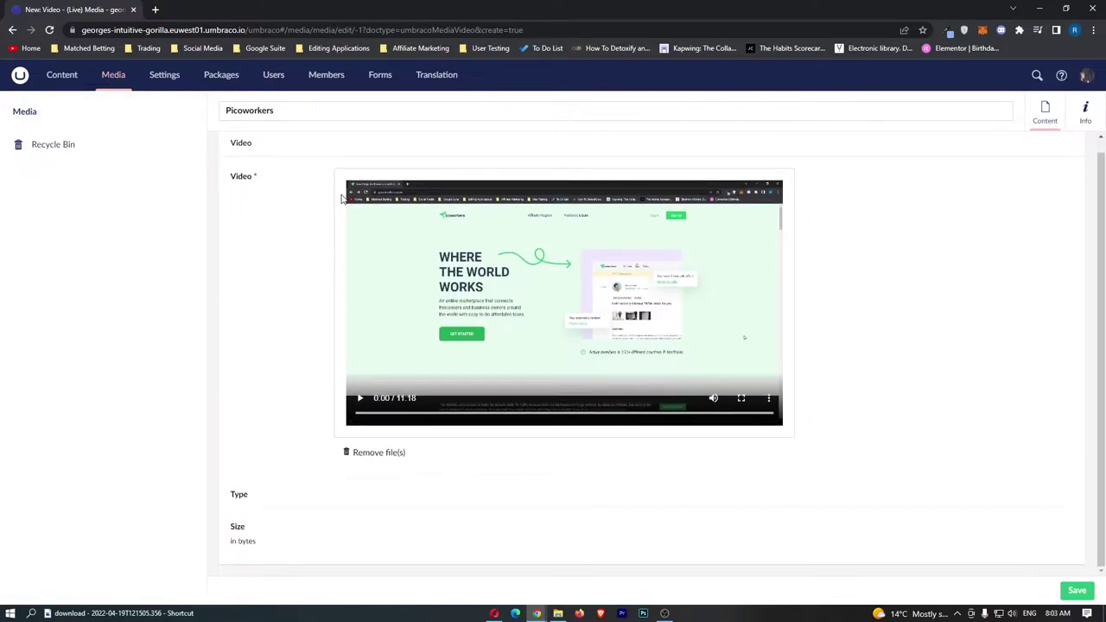
click(108, 75)
click(693, 371)
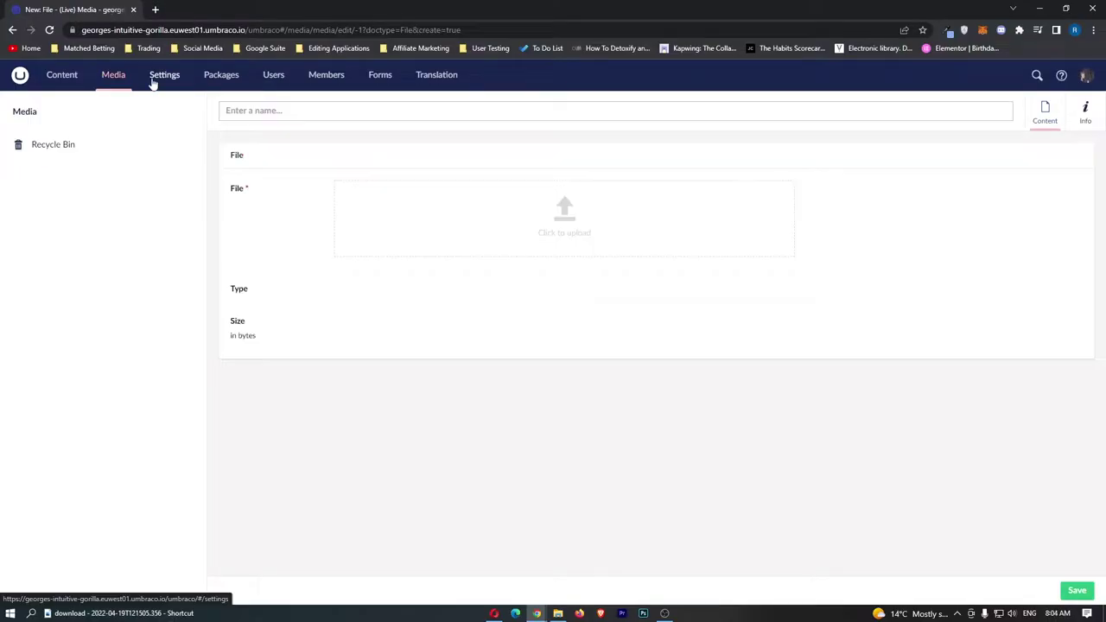
Open the Settings section and read its Start here introduction.
click(166, 82)
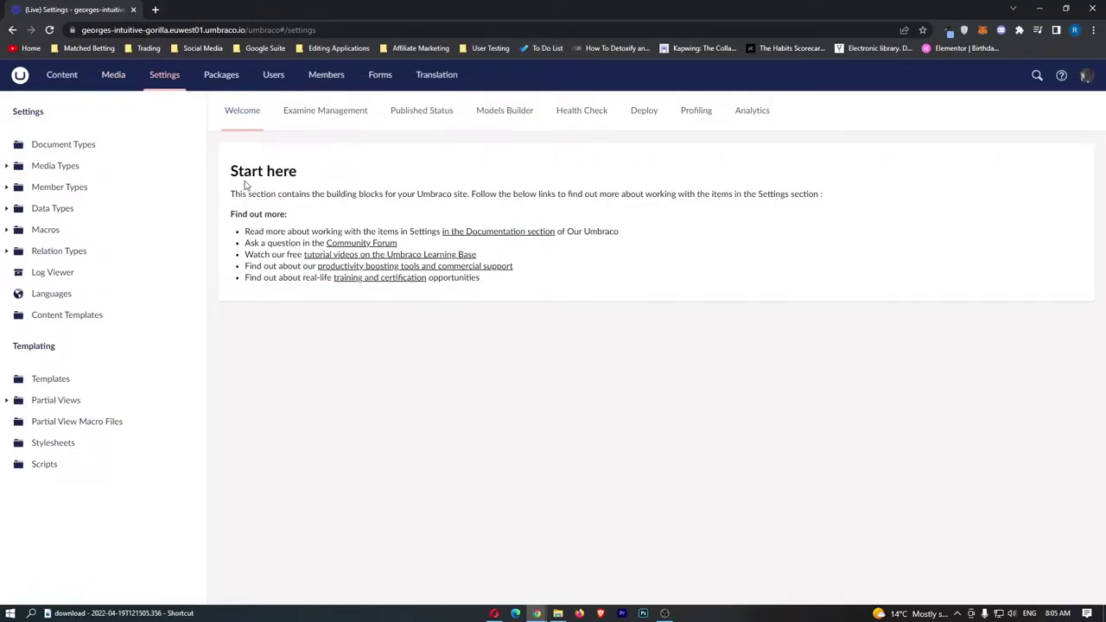
drag(231, 168, 311, 167)
drag(230, 192, 829, 195)
click(423, 210)
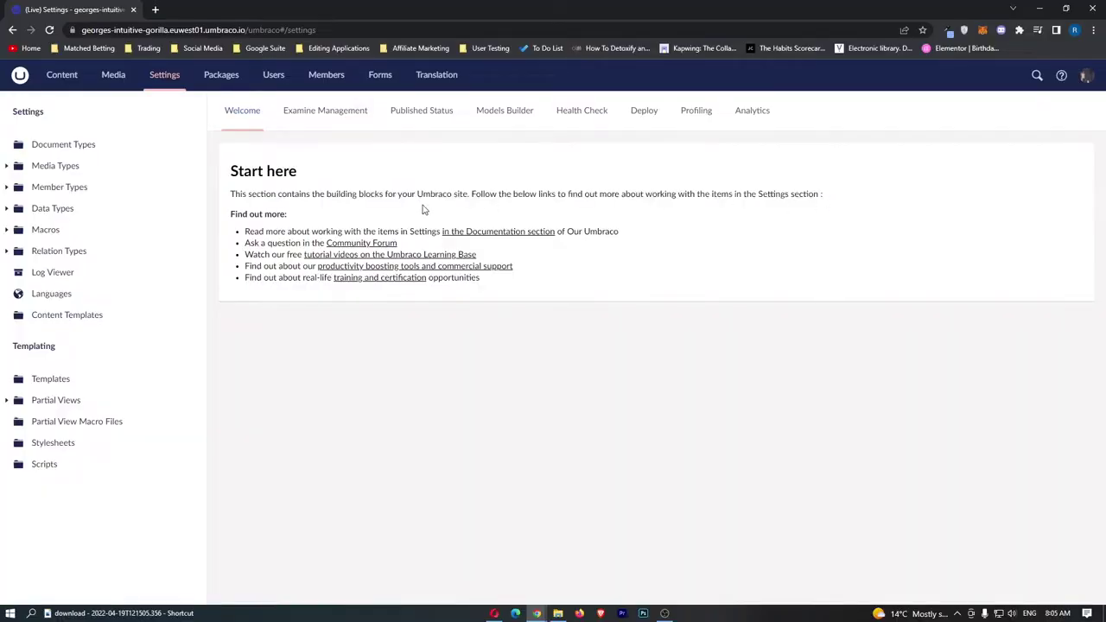
Examine the Examine Management, Published Status and Models Builder dashboards in Settings.
click(327, 109)
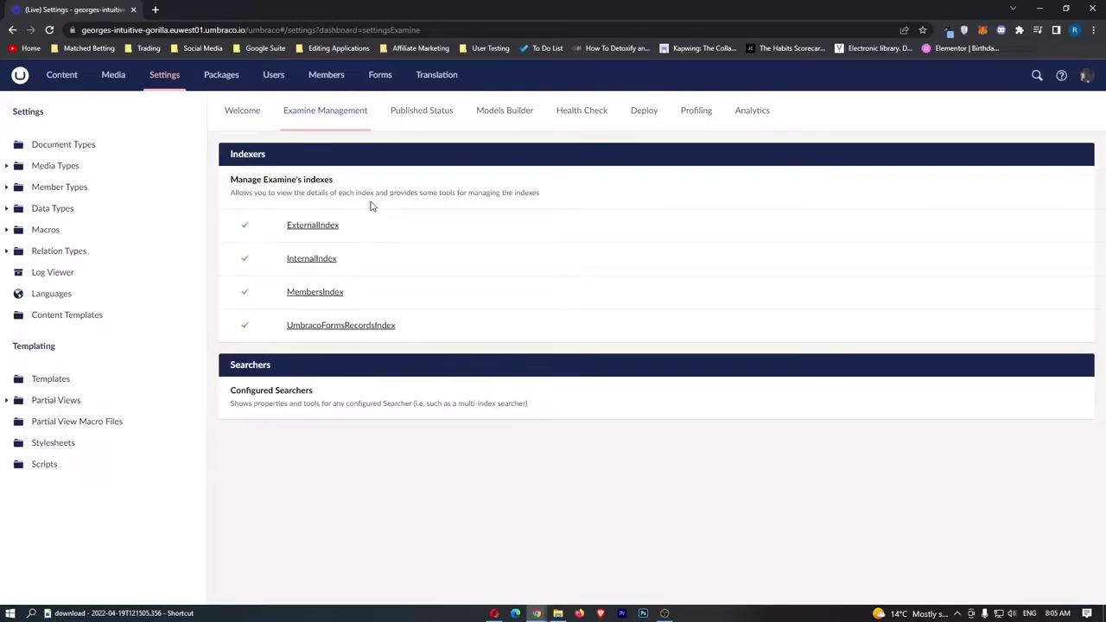
drag(240, 179, 333, 180)
click(366, 181)
click(420, 110)
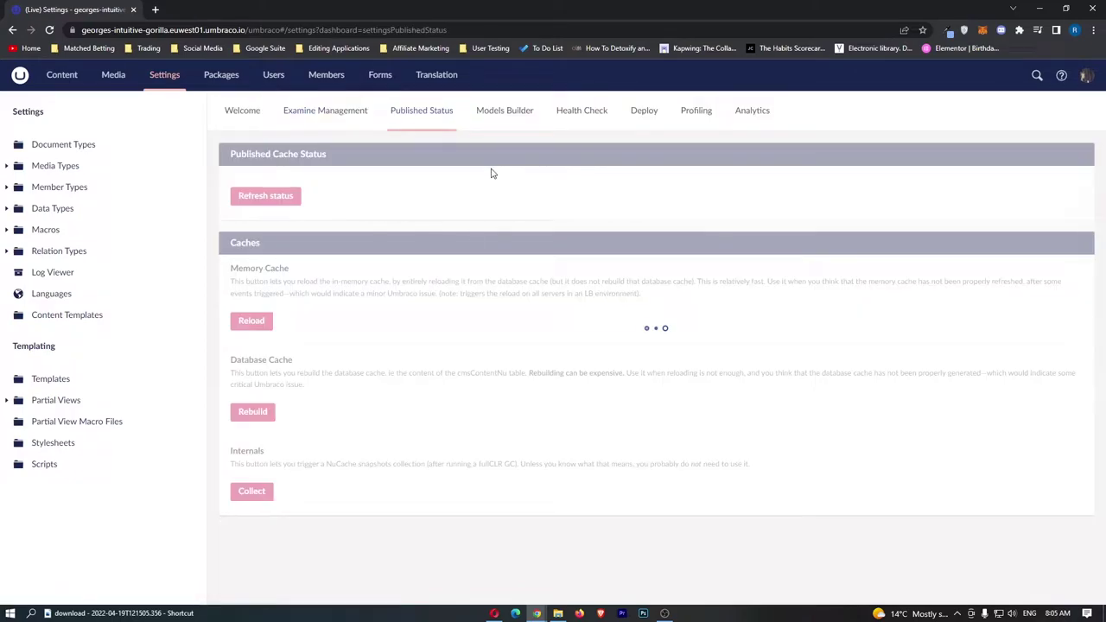
drag(223, 153, 340, 156)
click(317, 167)
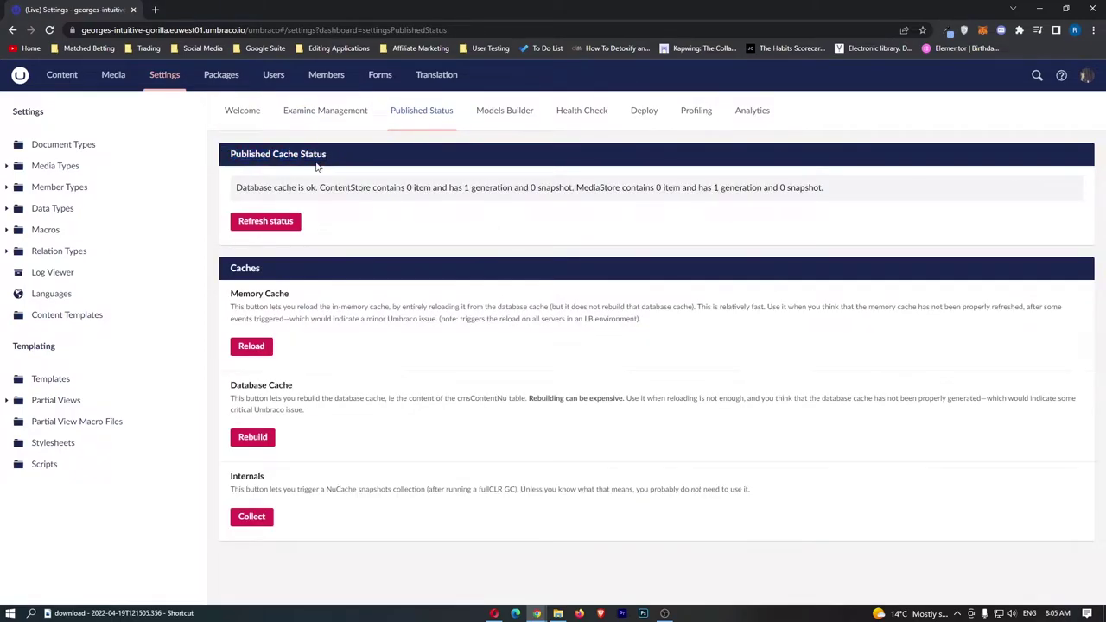
click(476, 123)
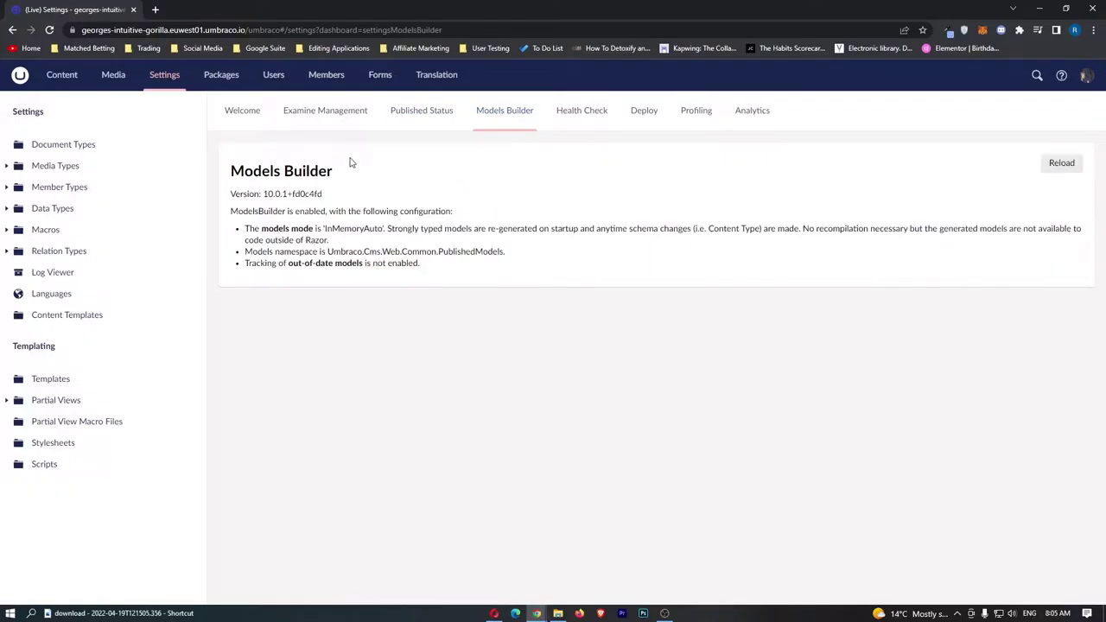
Read the health checker's description and run the check on all groups.
click(577, 118)
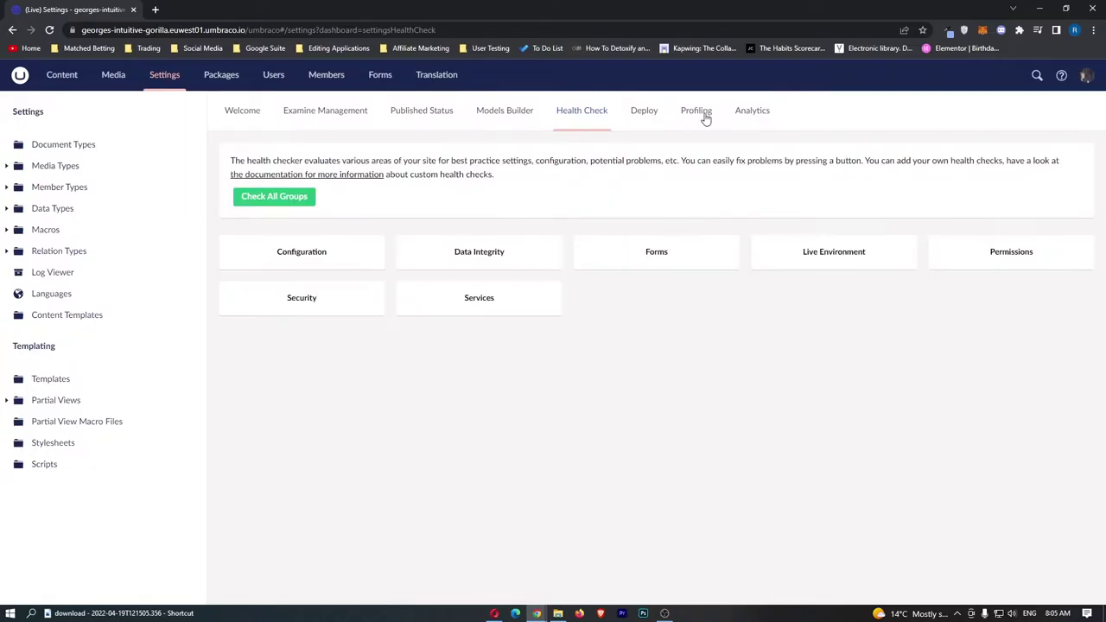
drag(230, 161, 661, 160)
click(312, 204)
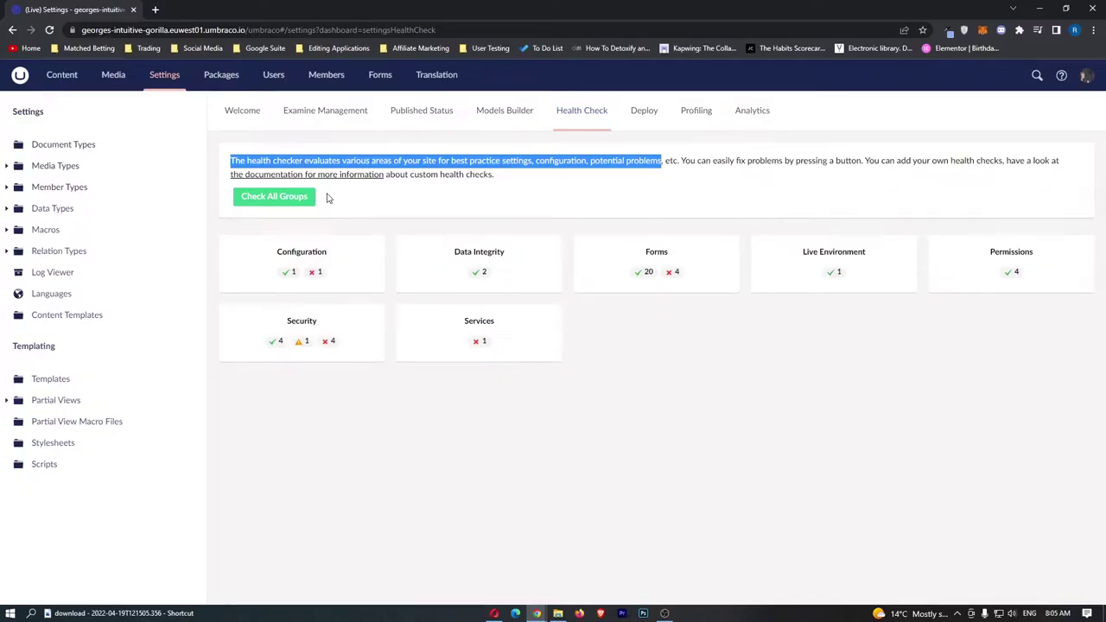
Review the detailed health check results of the Forms group, including its failed index entries.
click(665, 264)
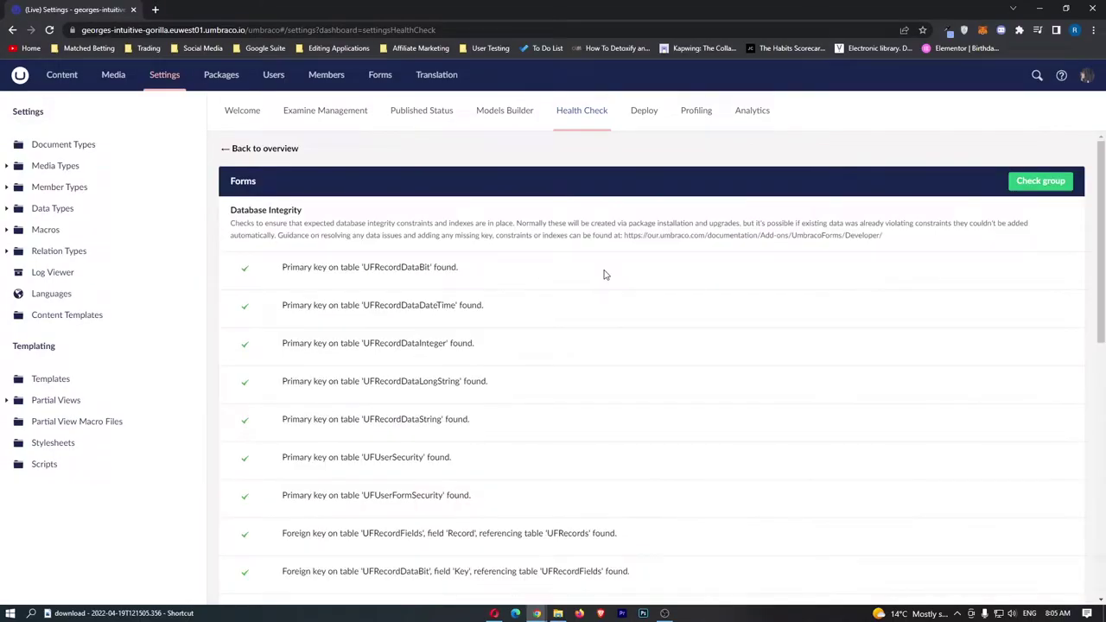
scroll(603, 272, down, 2)
scroll(603, 272, down, 10)
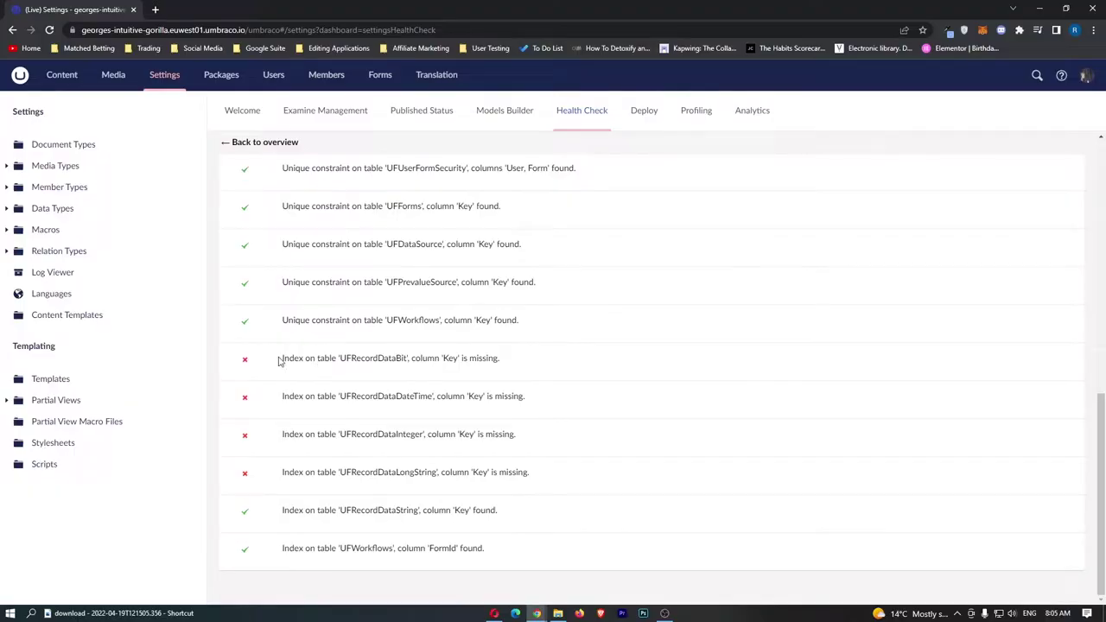
mouse_move(279, 358)
mouse_down()
mouse_move(517, 365)
mouse_move(529, 471)
mouse_move(541, 476)
mouse_move(286, 361)
mouse_up()
click(361, 378)
Rerun the health check on all groups and review the Configuration group's notification email result.
click(582, 110)
click(267, 198)
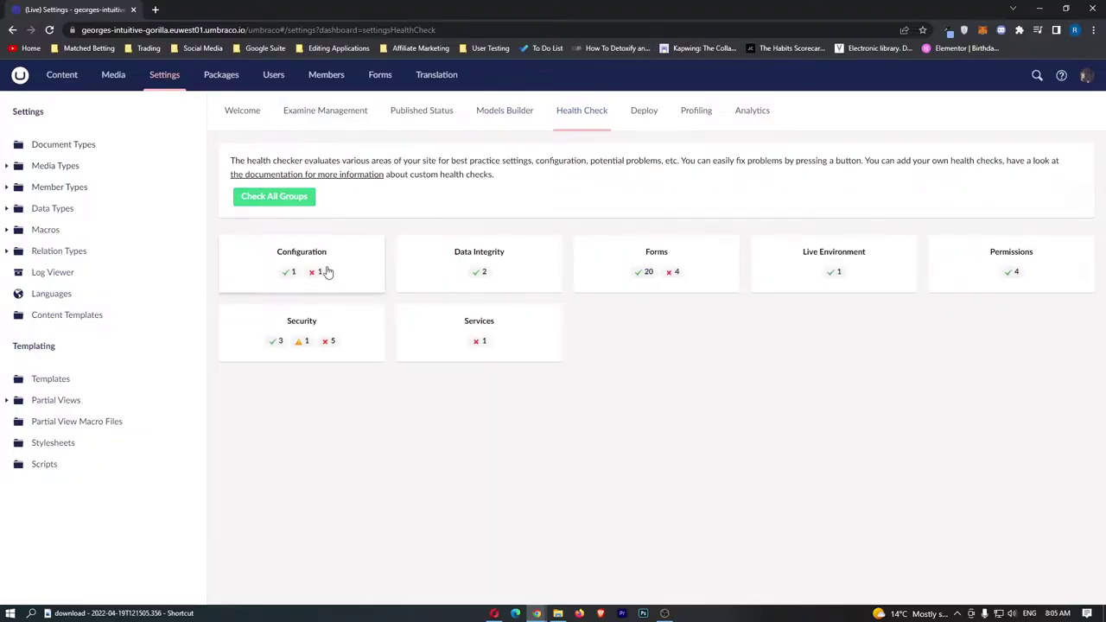
click(341, 259)
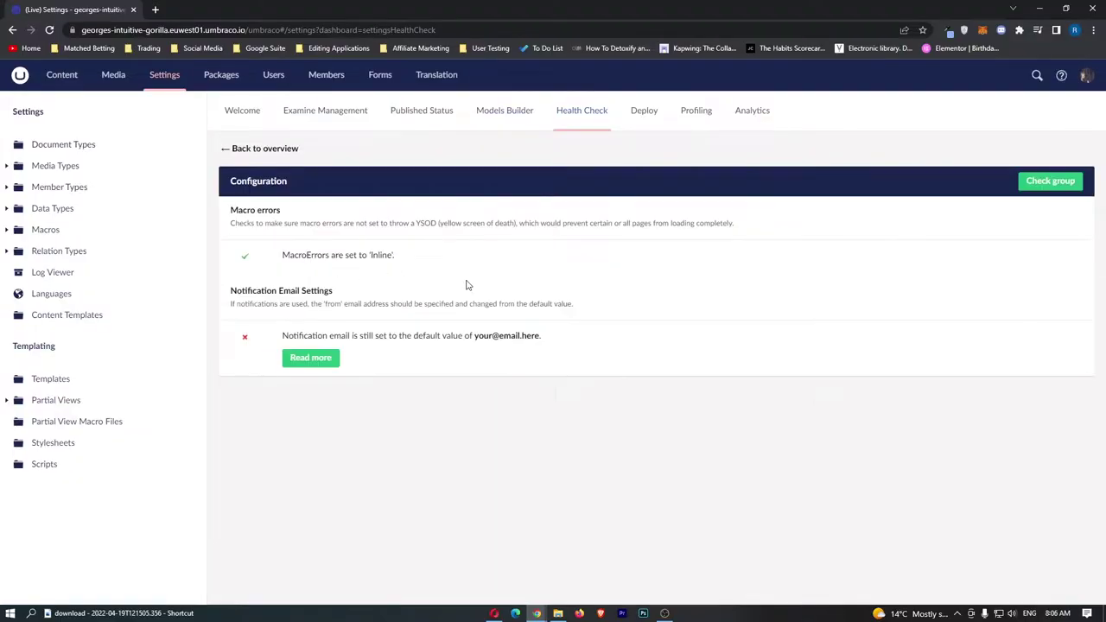
drag(283, 334, 516, 336)
click(460, 365)
Run all health check groups again from the overview and open the Deploy dashboard.
click(504, 110)
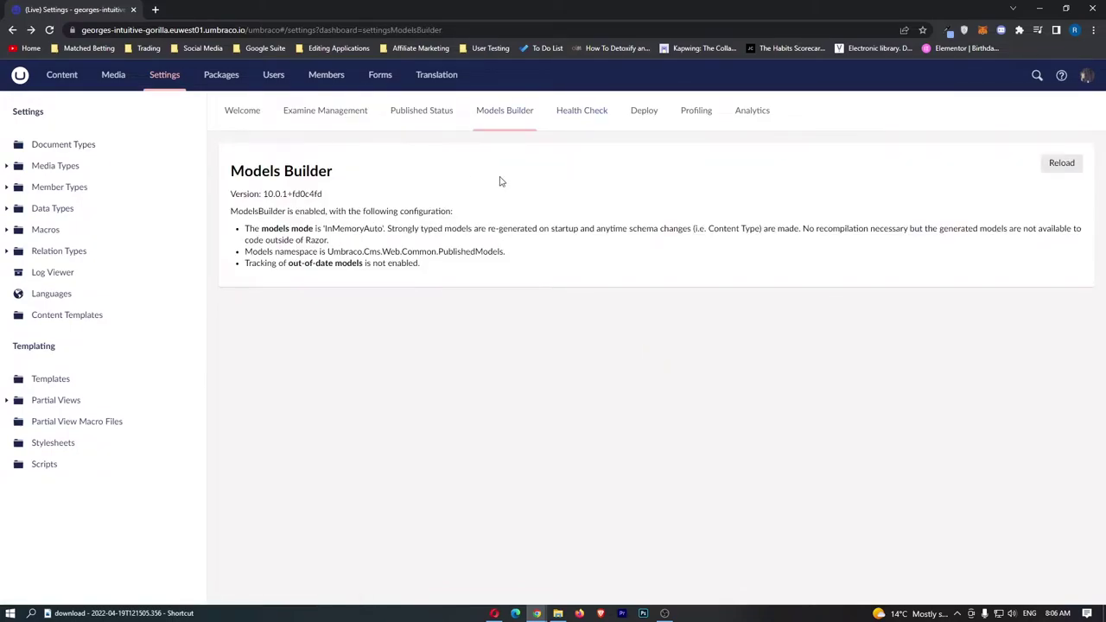
click(601, 112)
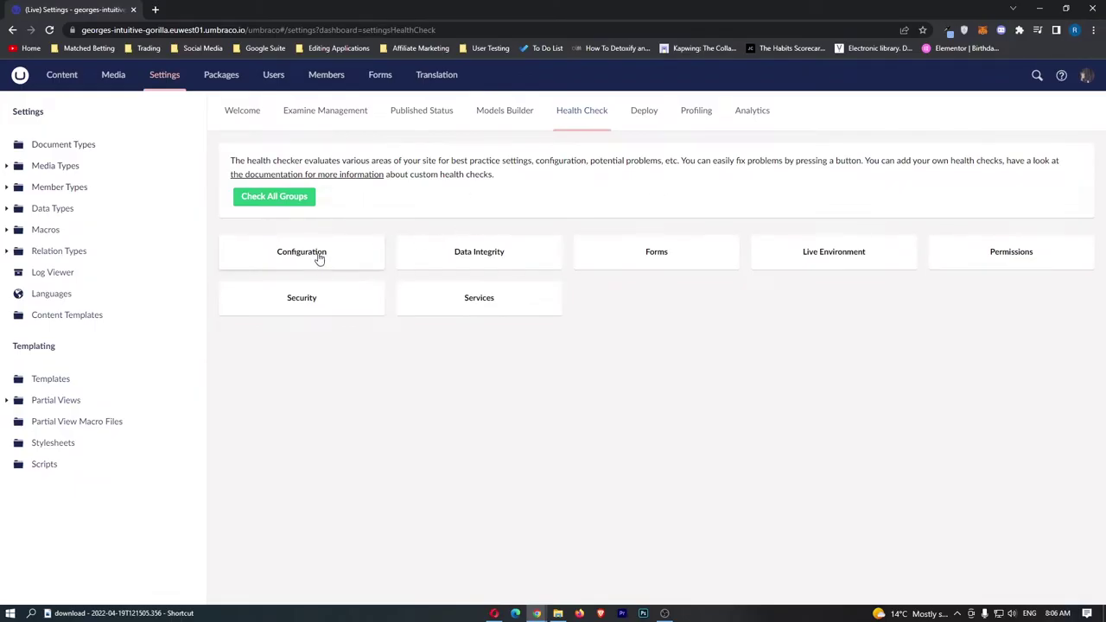
click(297, 199)
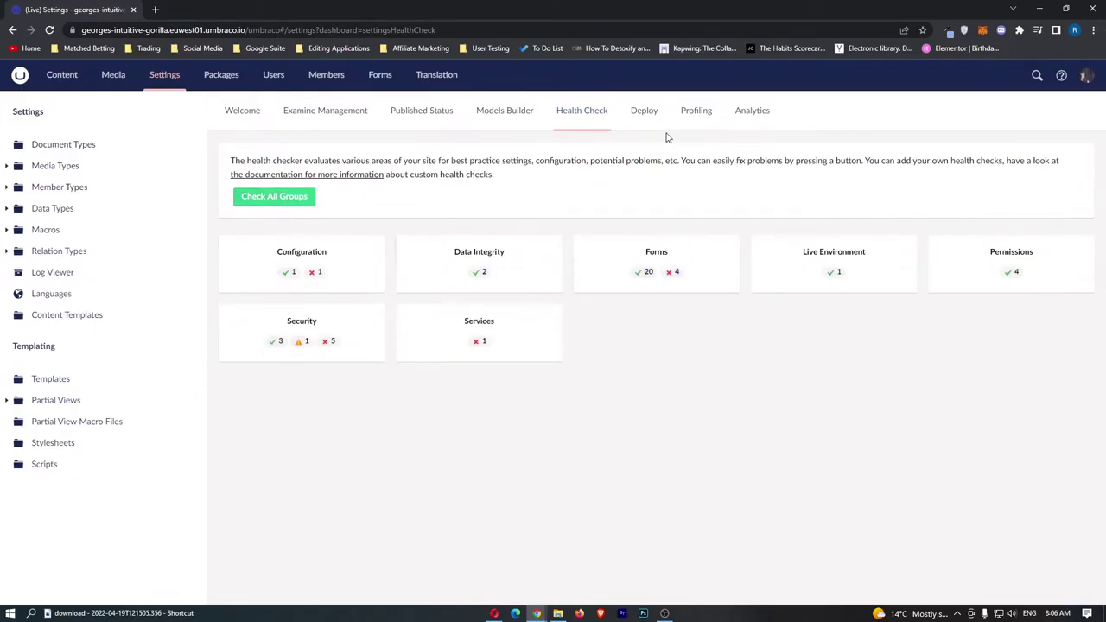
click(647, 116)
Create a new form named "Subscribe" and title its first page "Page 1".
click(395, 79)
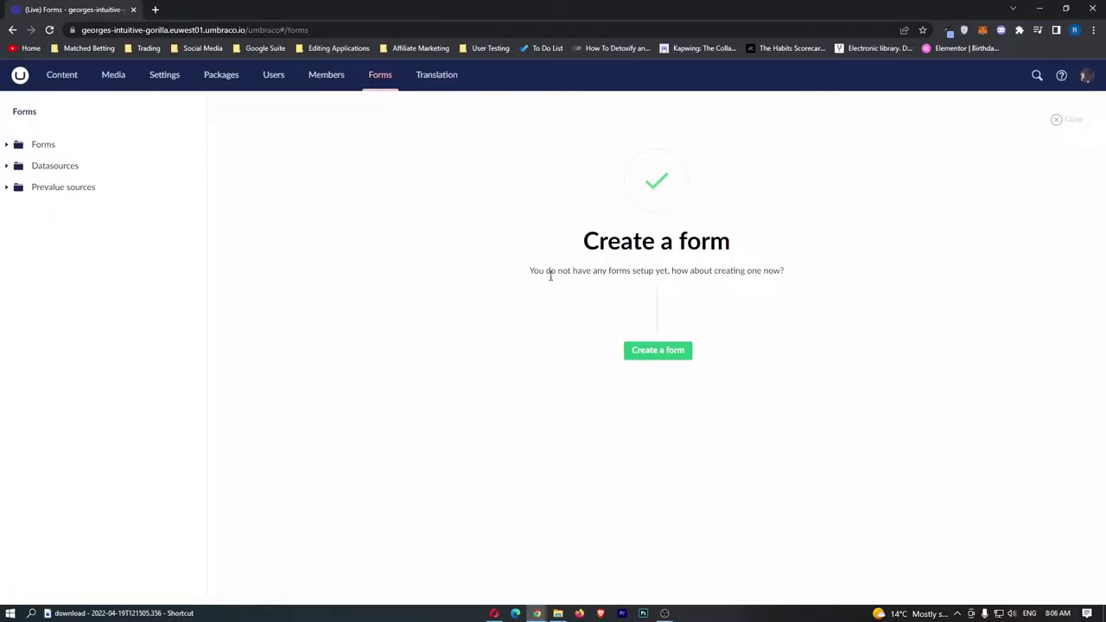
click(637, 350)
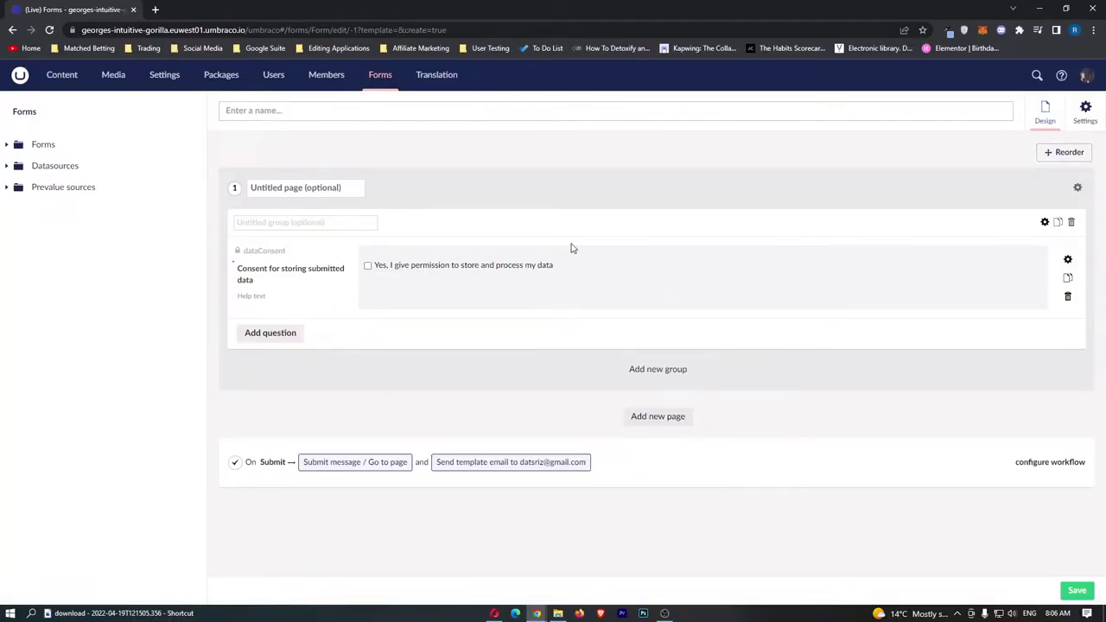
text(Subscribe)
click(323, 190)
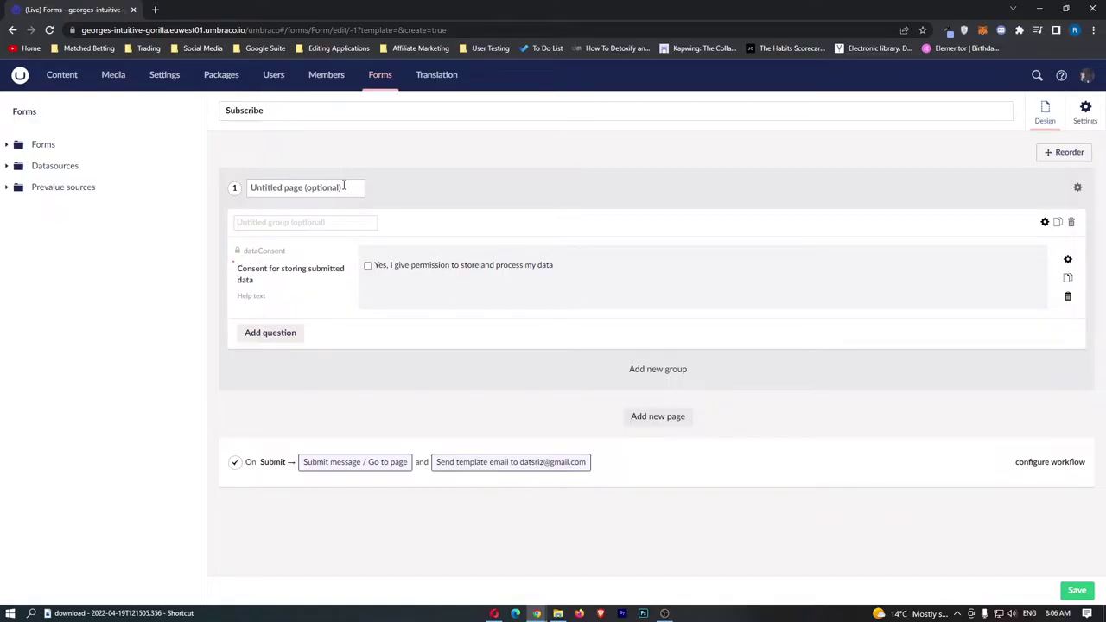
text(Page 1)
Delete the group containing the data storage consent question from Page 1.
triple_click(271, 285)
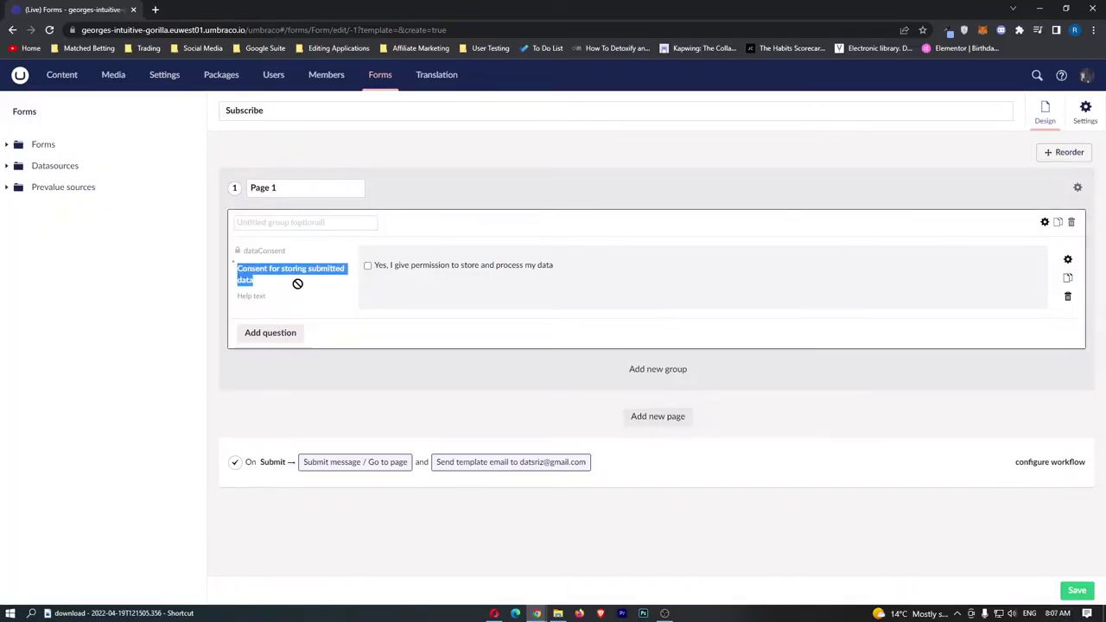
click(267, 281)
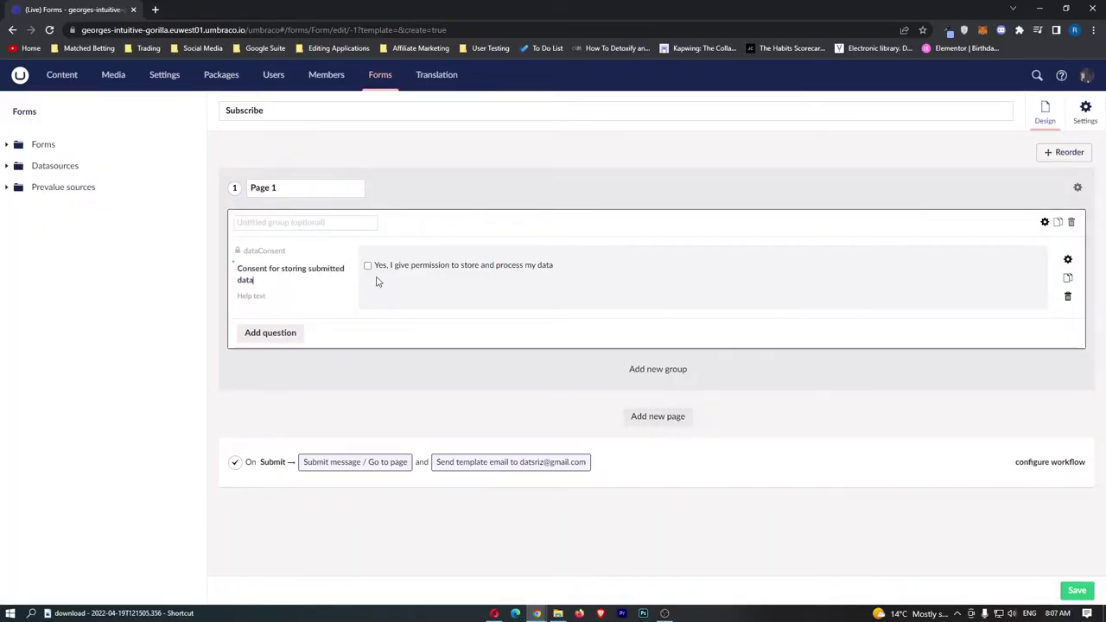
click(1070, 222)
click(1039, 223)
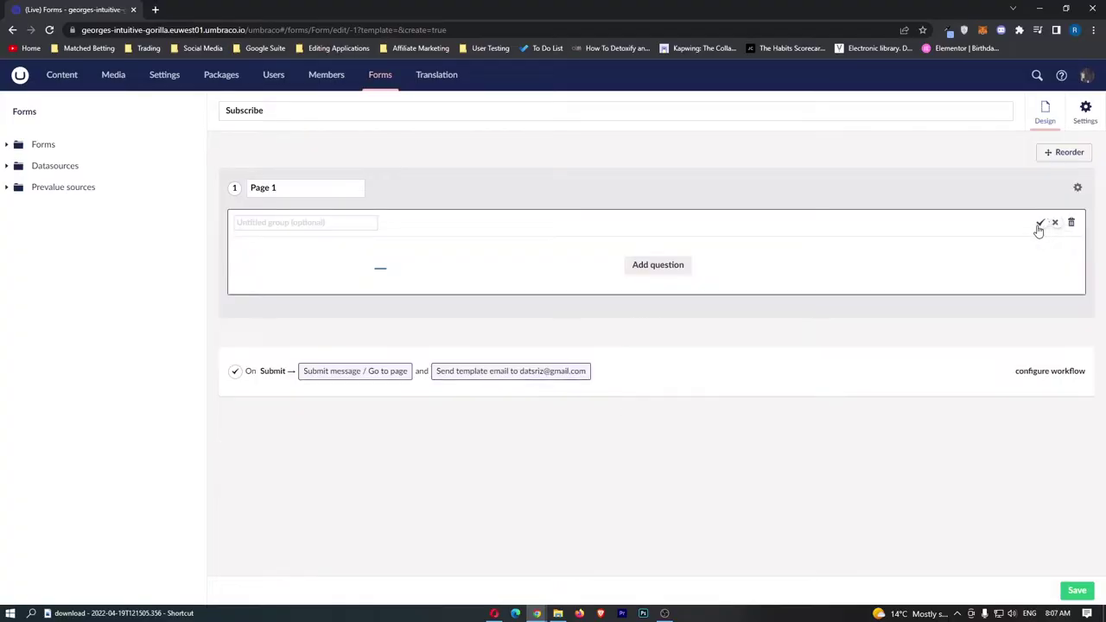
Add the question "Are you subscribed" to the group on Page 1 with the Multiple choice answer type.
click(636, 264)
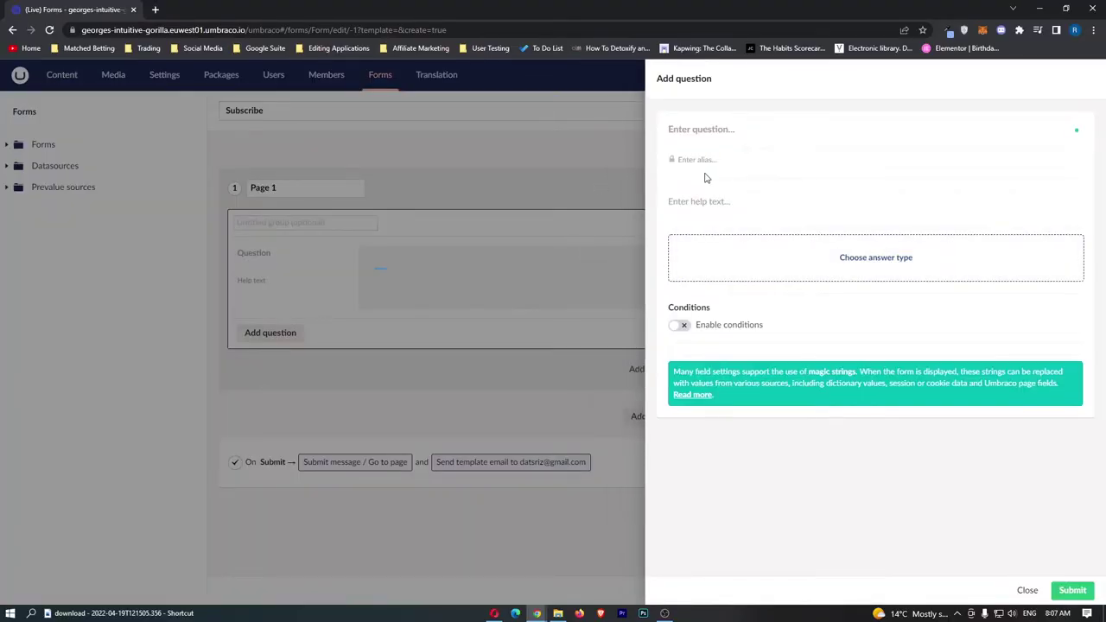
text(A)
key(BackSpace)
text(At)
text(e youi )
text(su)
key(BackSpace)
key(BackSpace)
key(BackSpace)
text(u subscribed)
click(829, 257)
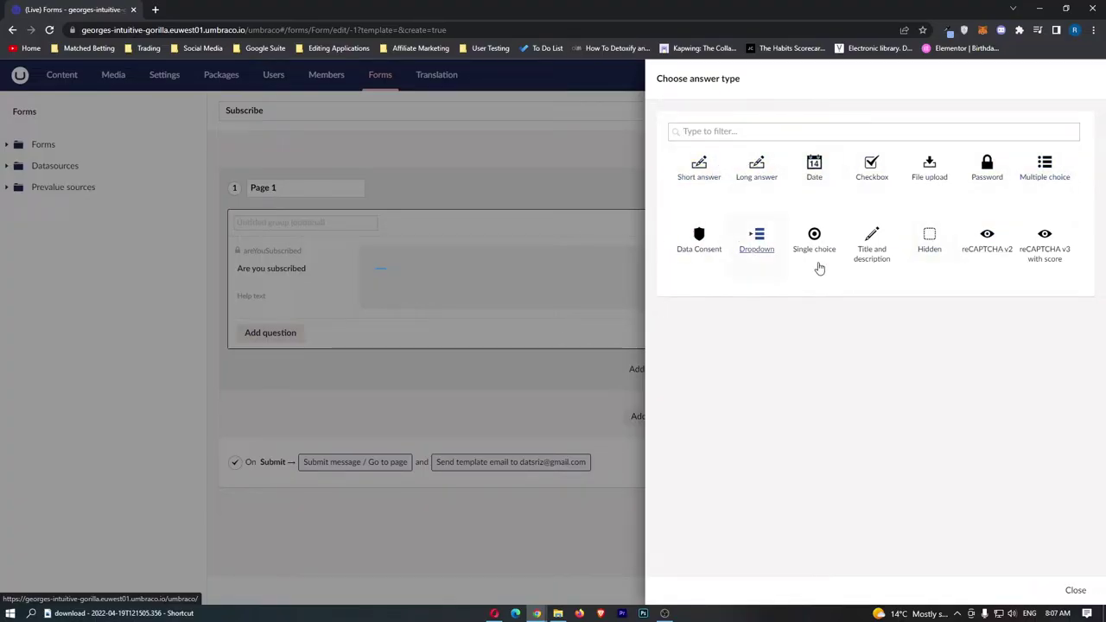
click(1042, 176)
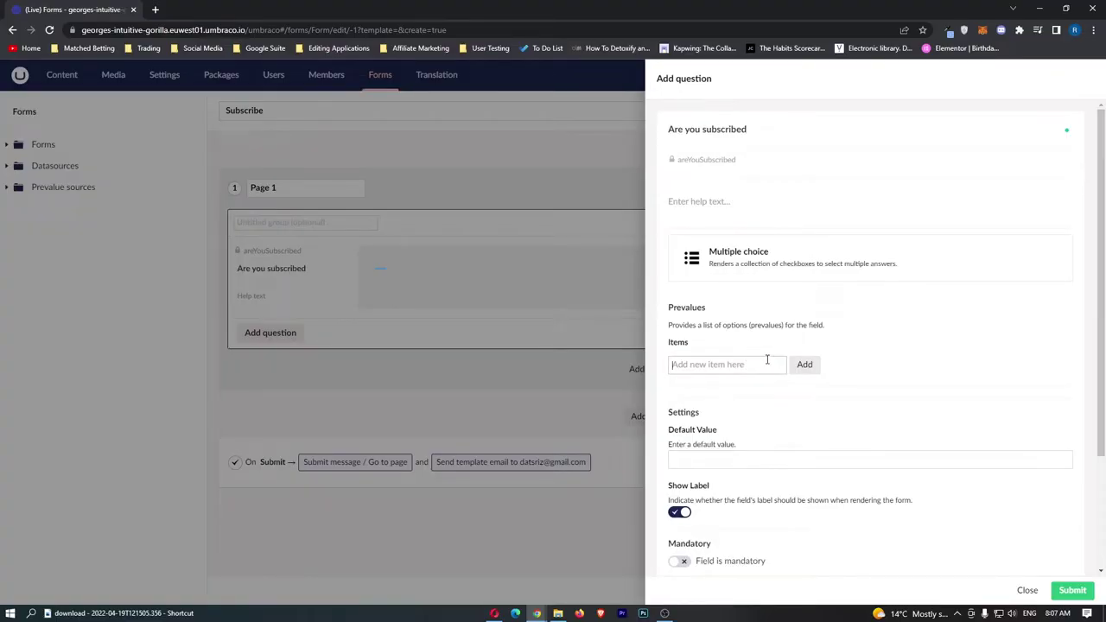
Add the answer items Yes, No and Definitely to the subscription question.
text(Yes)
key(Return)
text(No)
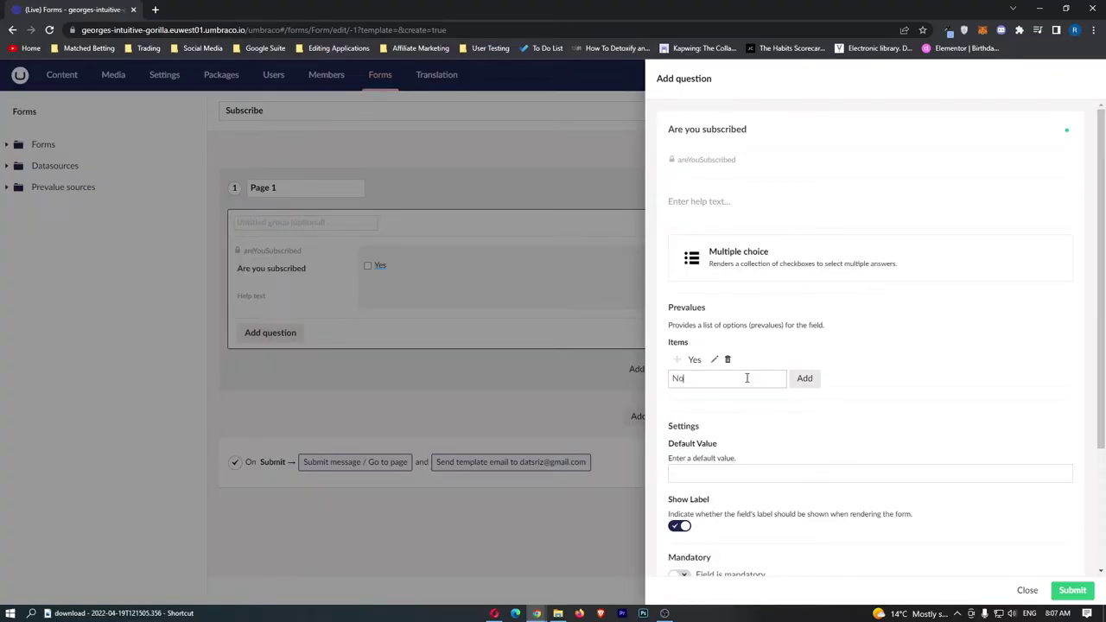
key(Return)
text(Definitely)
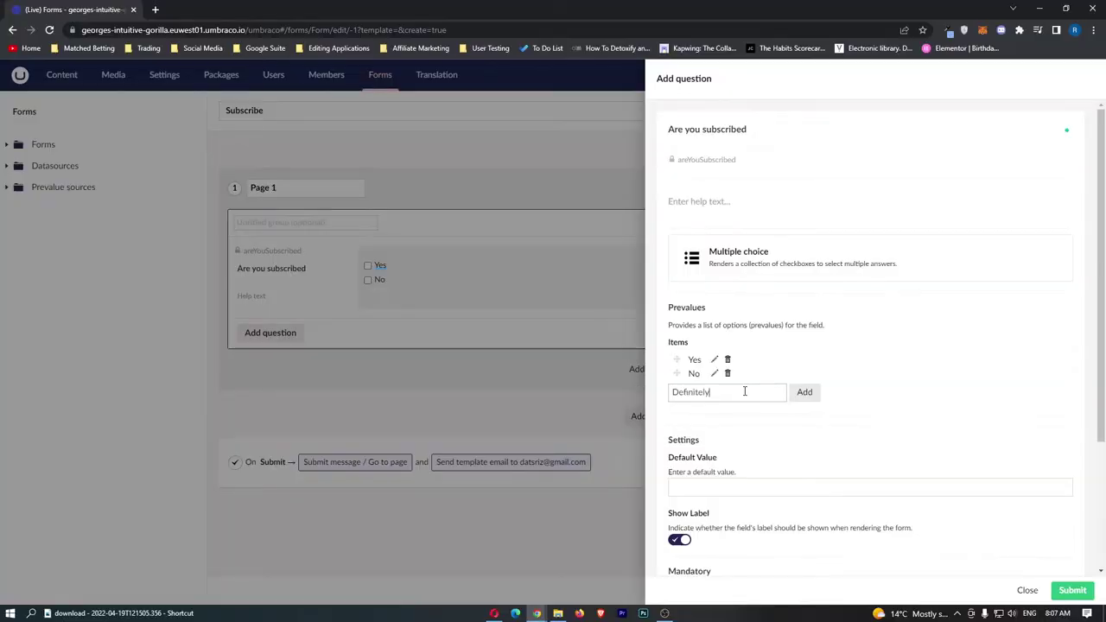
click(805, 392)
Set the subscription question's default value to Yes and submit the question without conditions.
scroll(805, 395, down, 1)
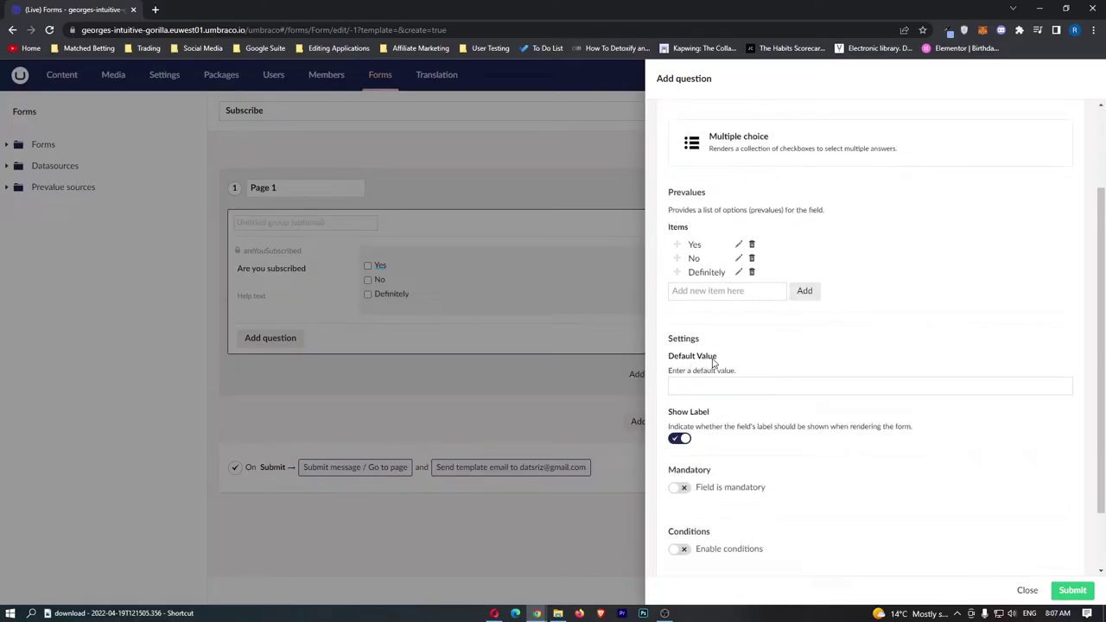
scroll(713, 361, down, 1)
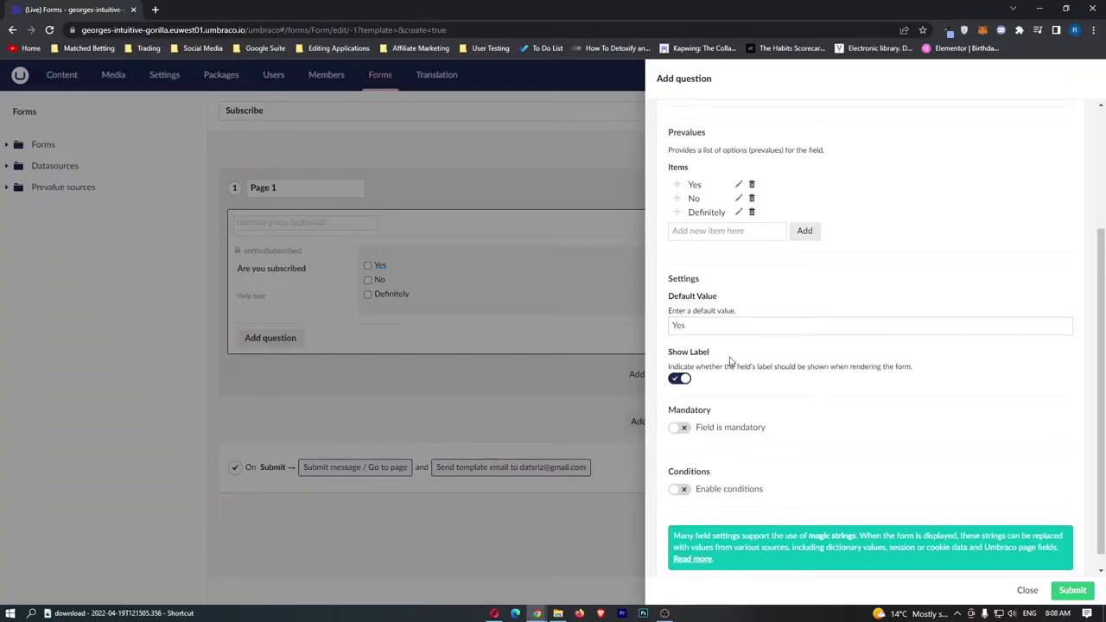
scroll(682, 346, down, 1)
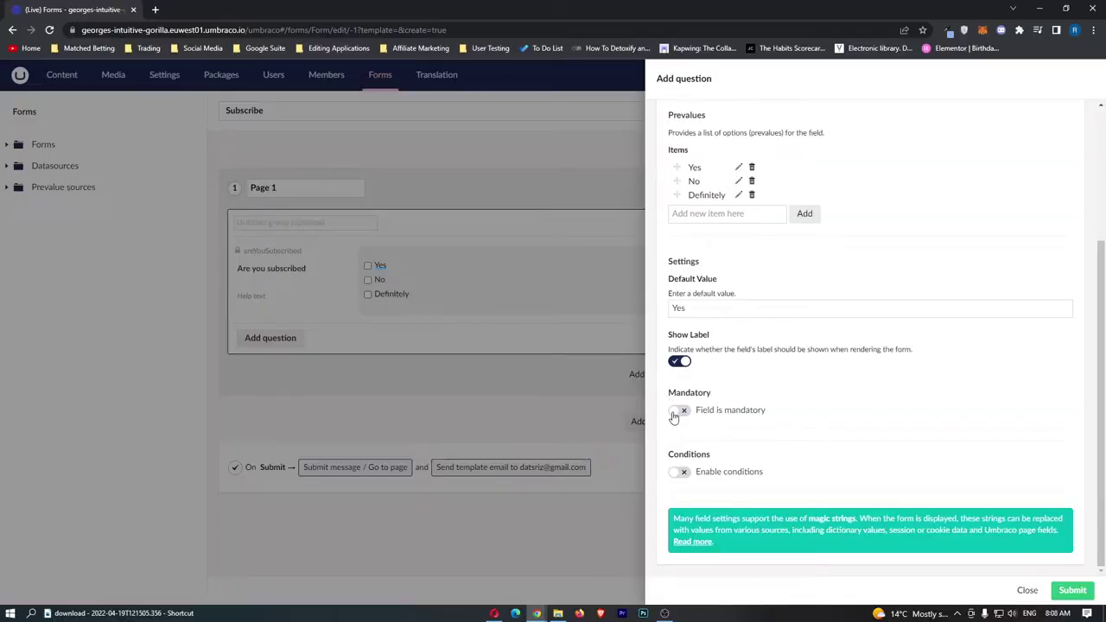
click(682, 471)
scroll(686, 462, down, 2)
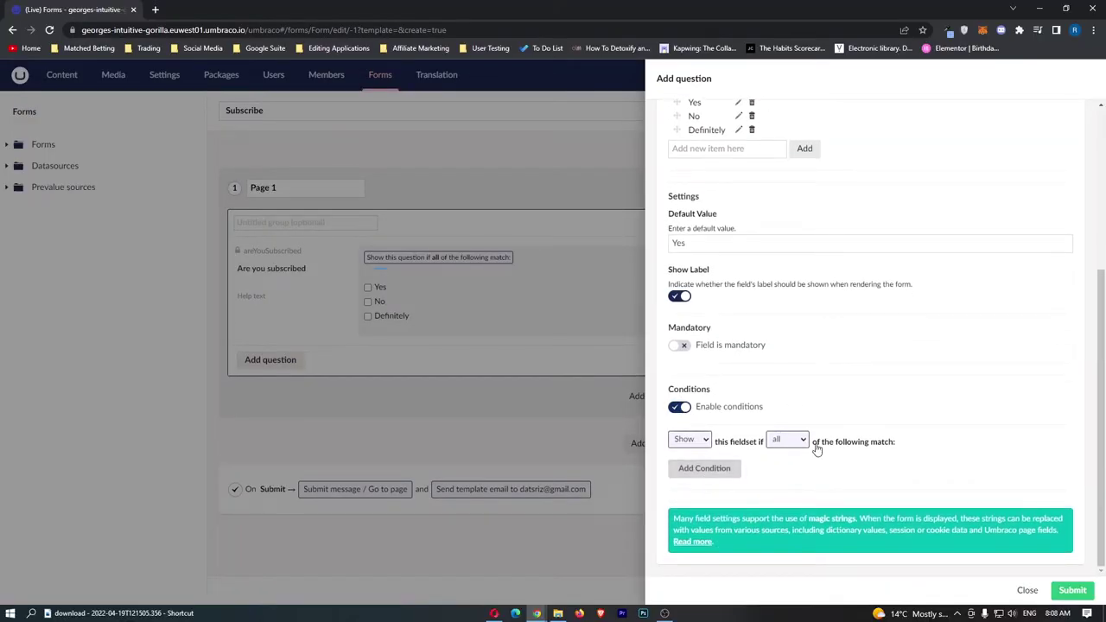
click(682, 408)
click(1073, 589)
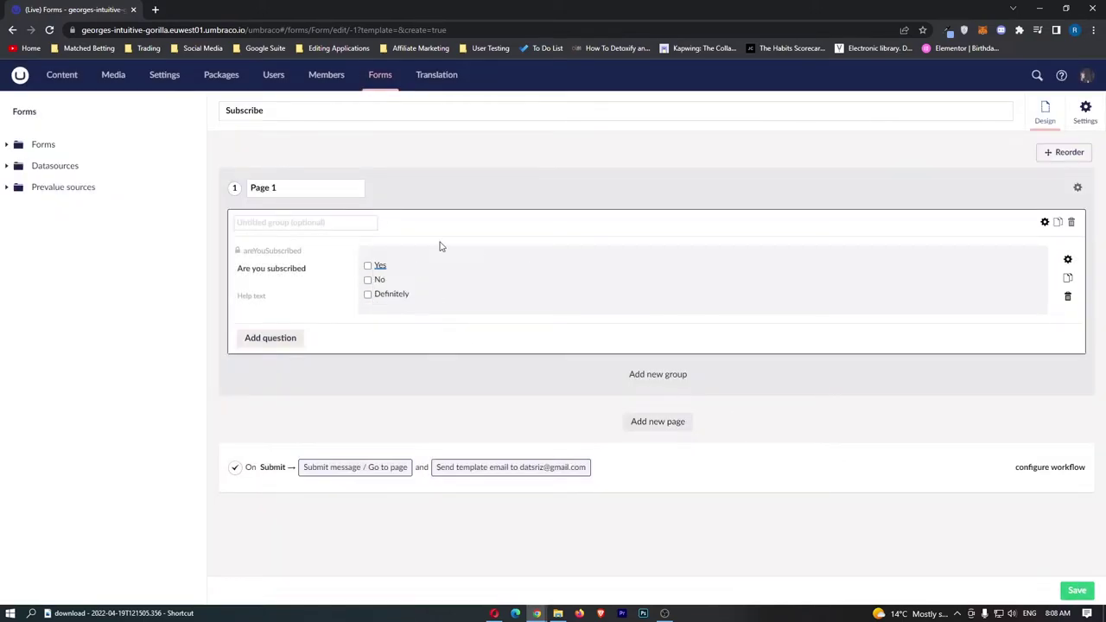
Add a new group to Page 1 with the Short answer question "What is your name".
click(692, 372)
click(659, 423)
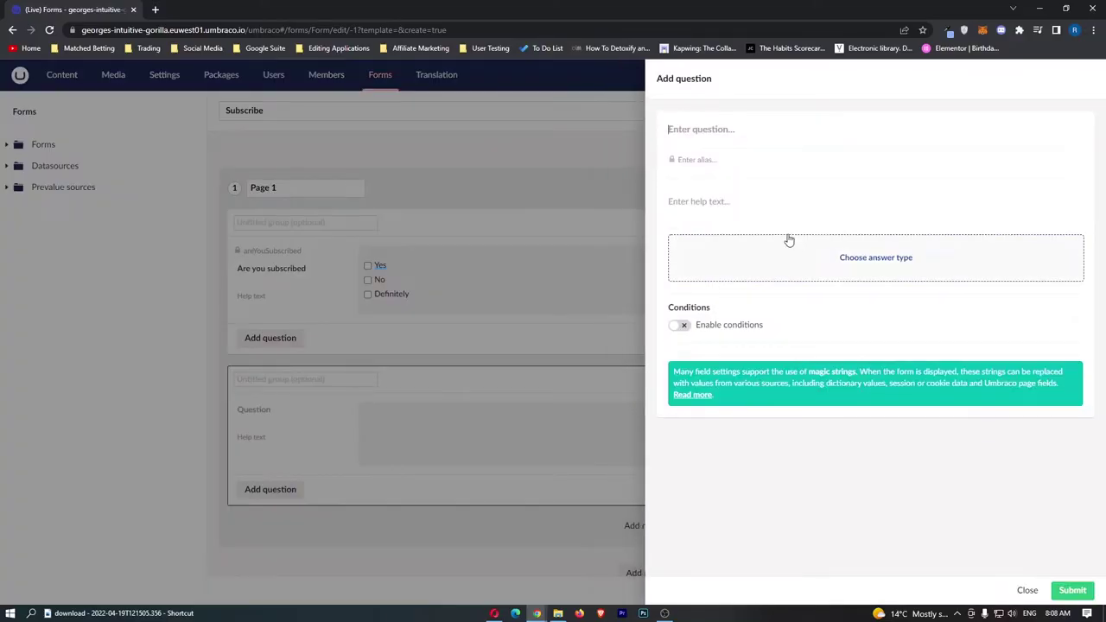
click(702, 130)
text(What is ypir)
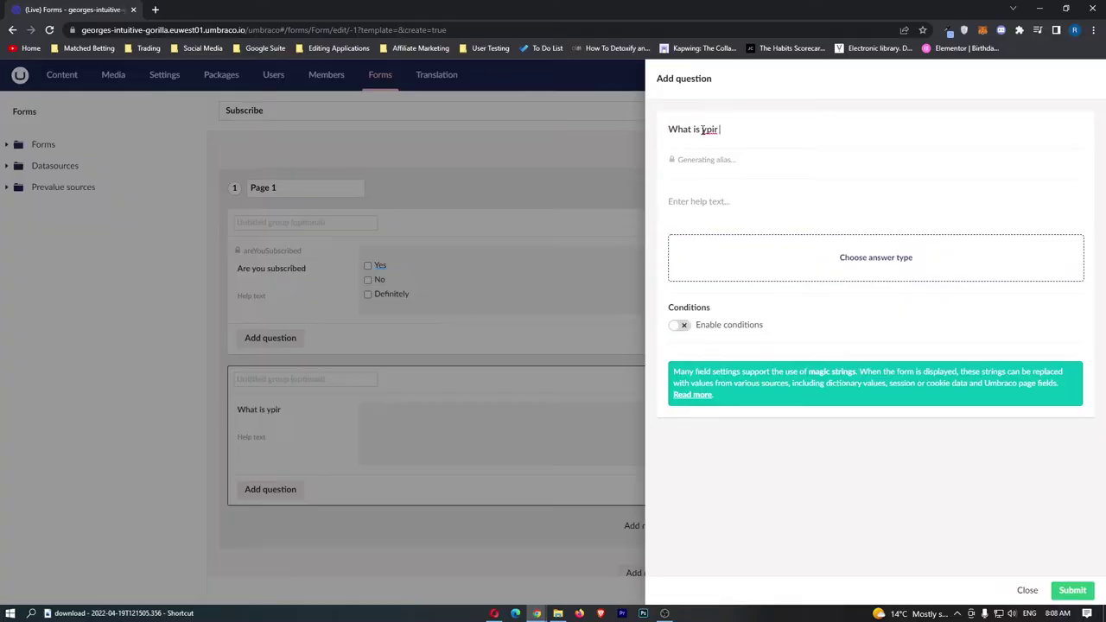
key(BackSpace)
key(BackSpace)
key(BackSpace)
text(our name)
click(703, 257)
click(703, 173)
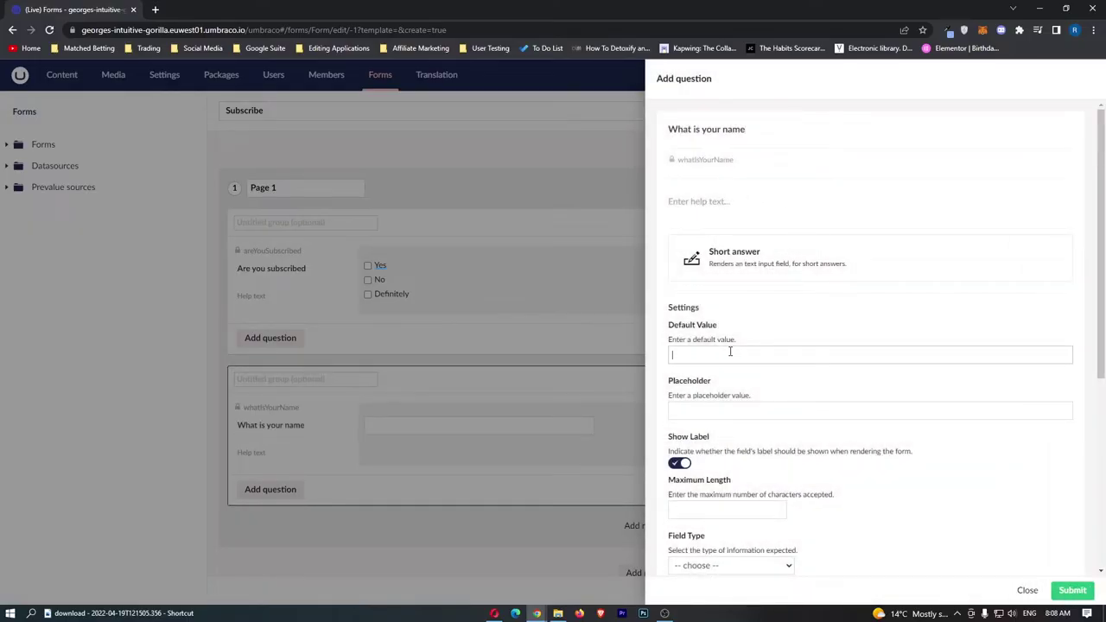
Set the name question's placeholder to "Enter Your Name", make the field mandatory and submit it.
click(747, 393)
scroll(747, 392, down, 1)
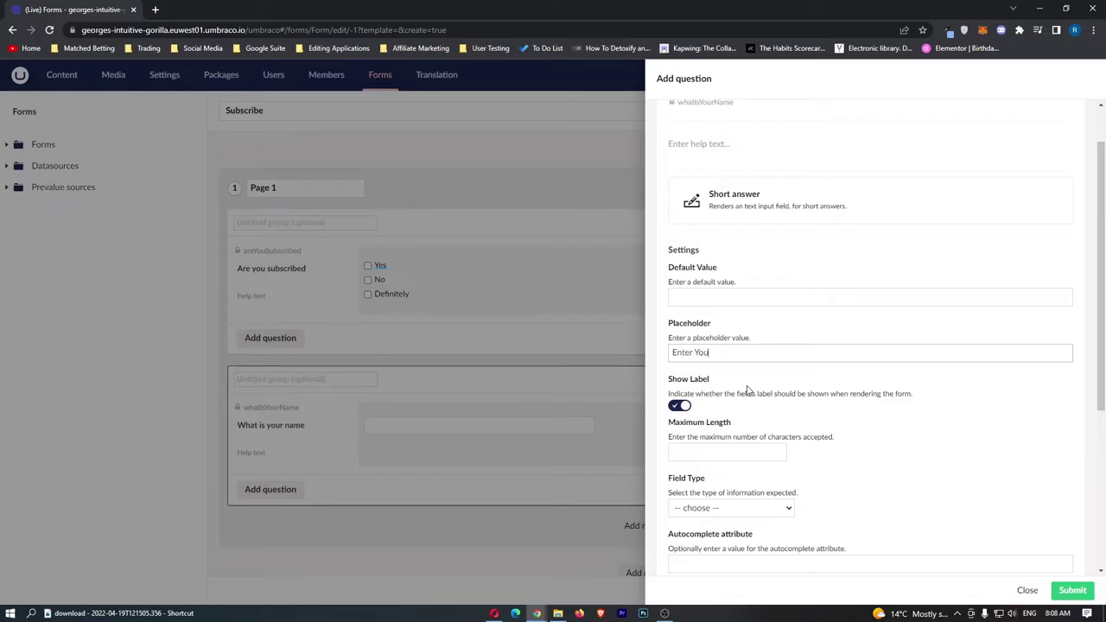
scroll(752, 394, down, 3)
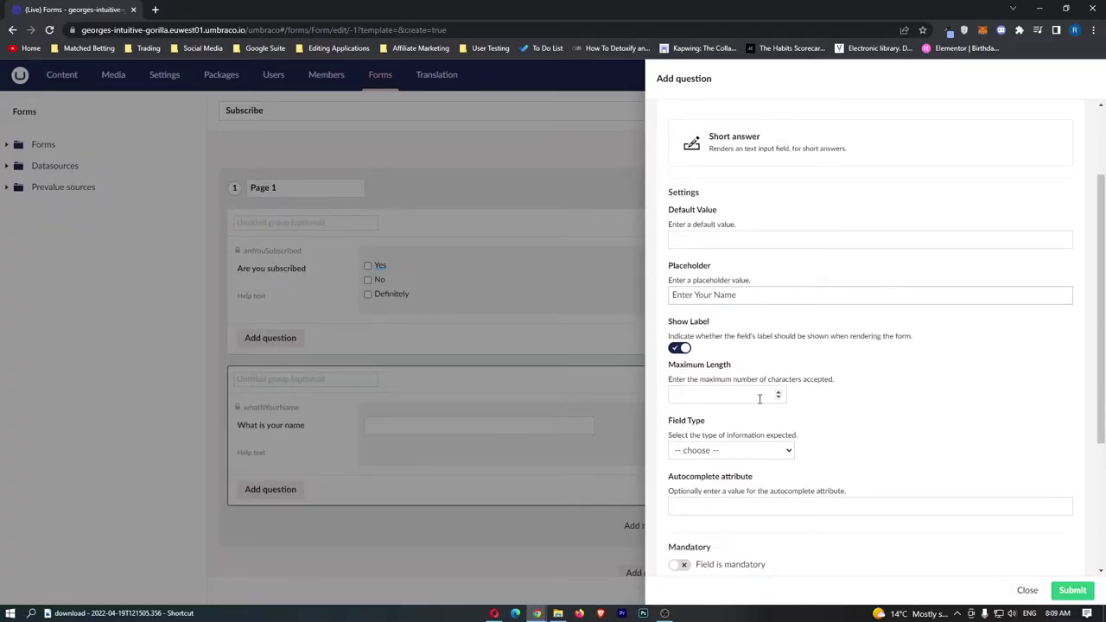
click(680, 449)
scroll(709, 316, up, 1)
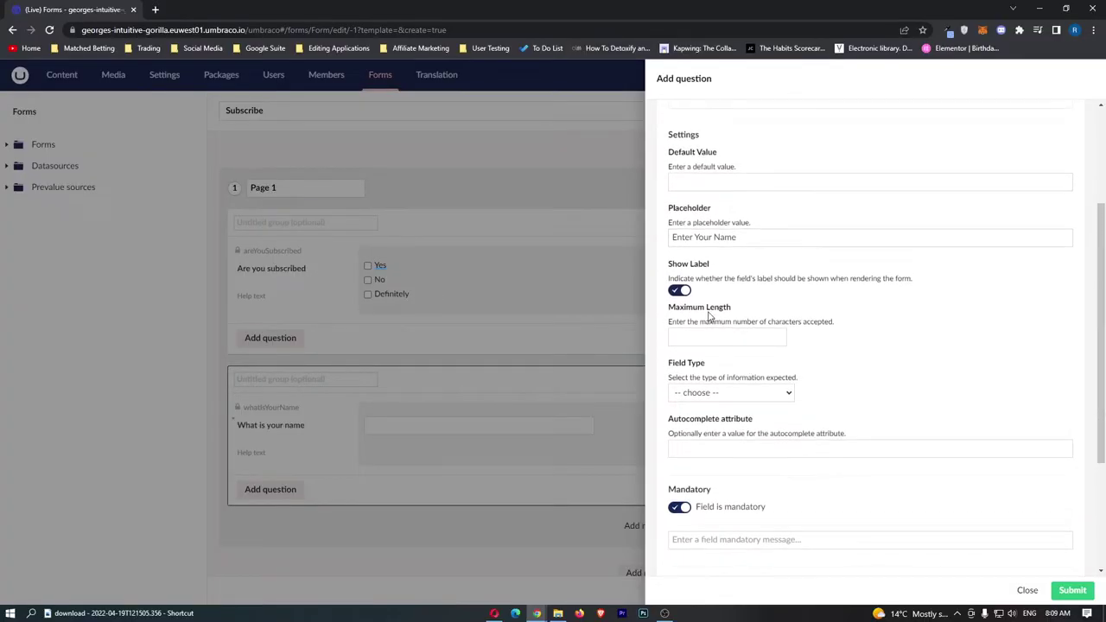
scroll(738, 346, down, 5)
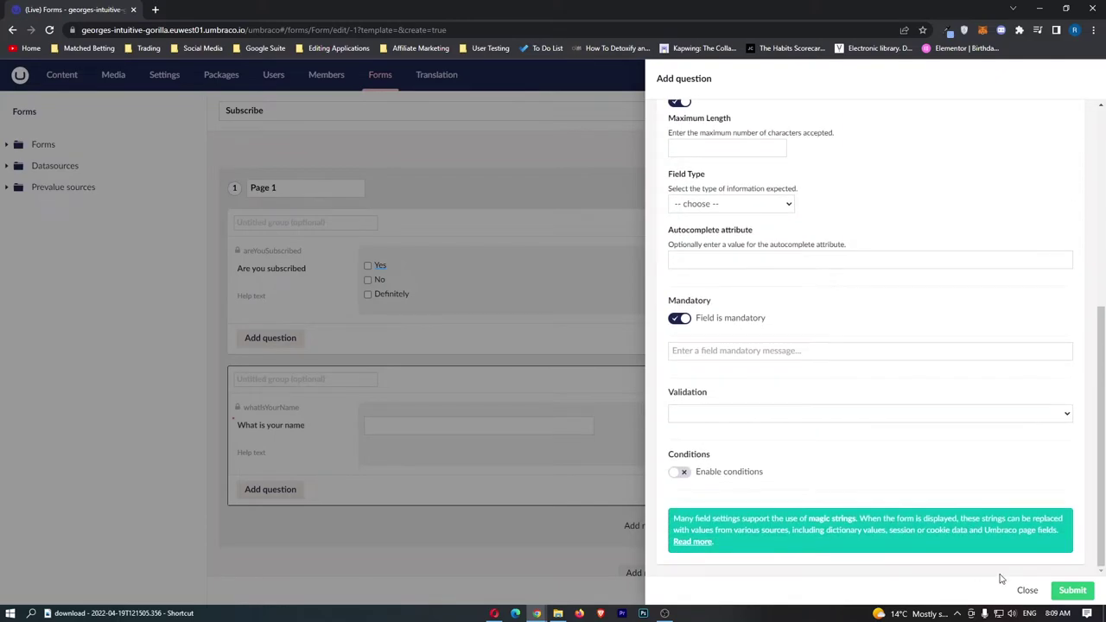
click(1072, 590)
Reorder Page 1 so the name question's group comes before the subscription question's group.
click(1045, 152)
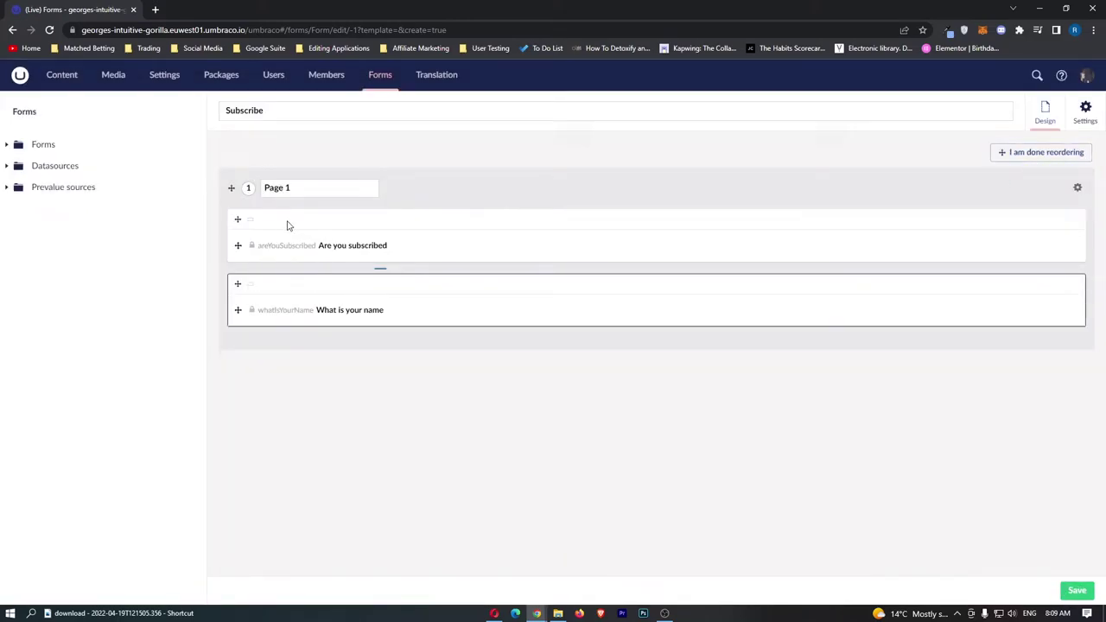
drag(237, 222, 265, 291)
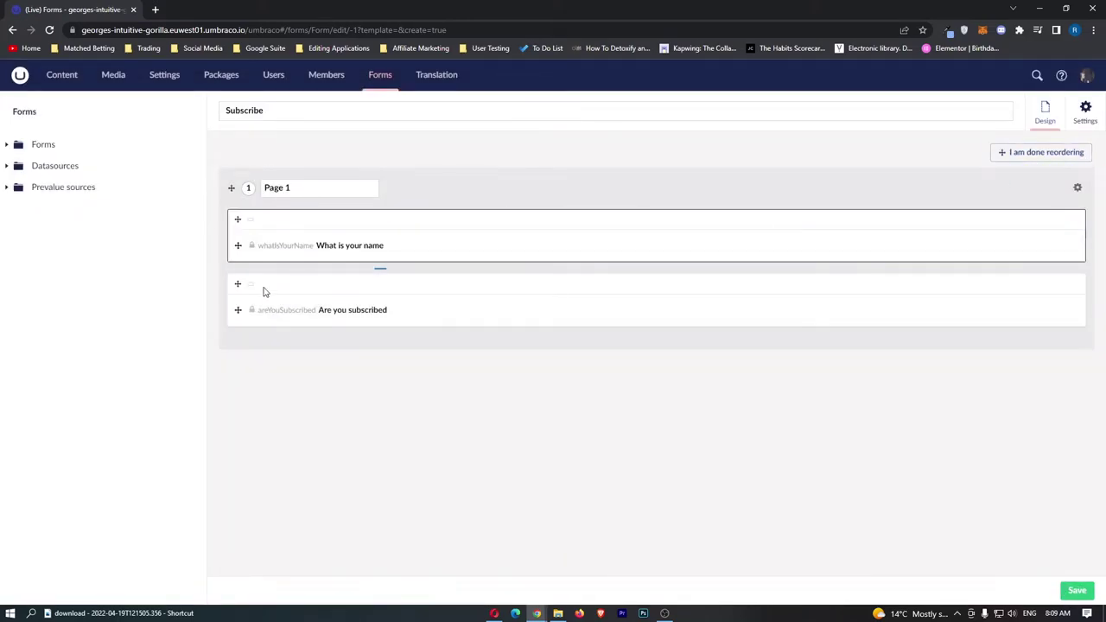
click(1002, 158)
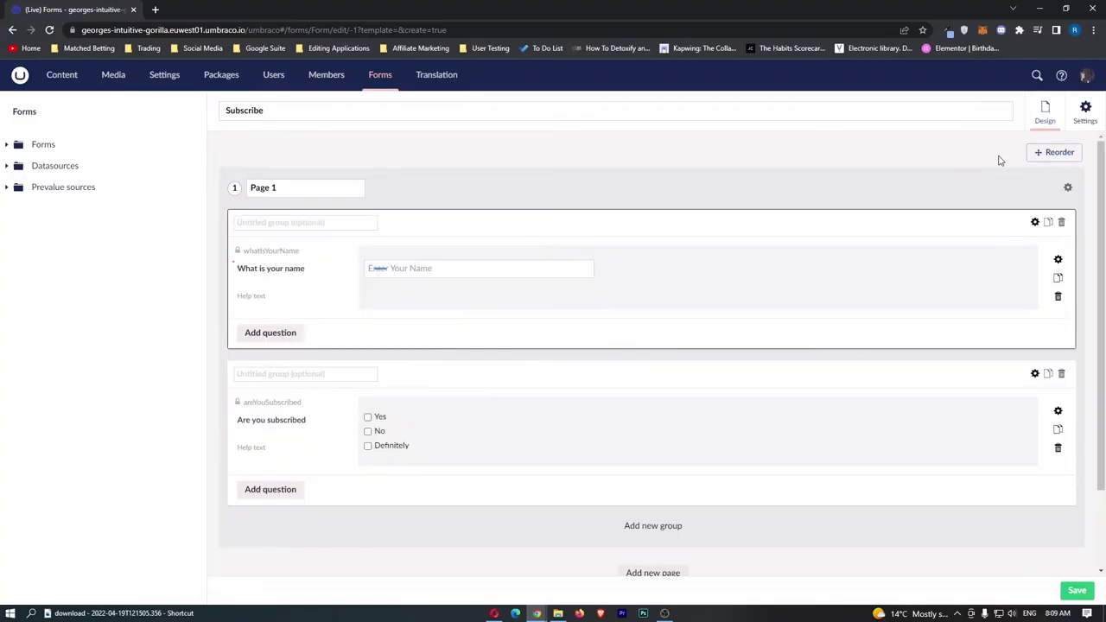
Add another group to Page 1 with the Short answer question "What is your email address".
click(662, 527)
scroll(708, 388, down, 2)
click(667, 391)
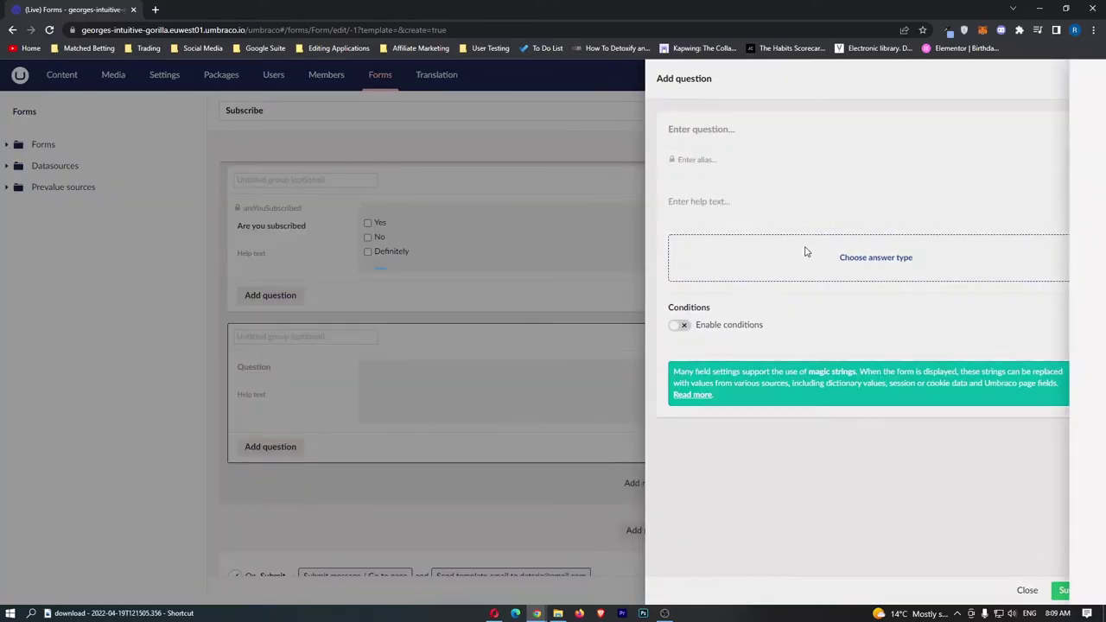
click(803, 249)
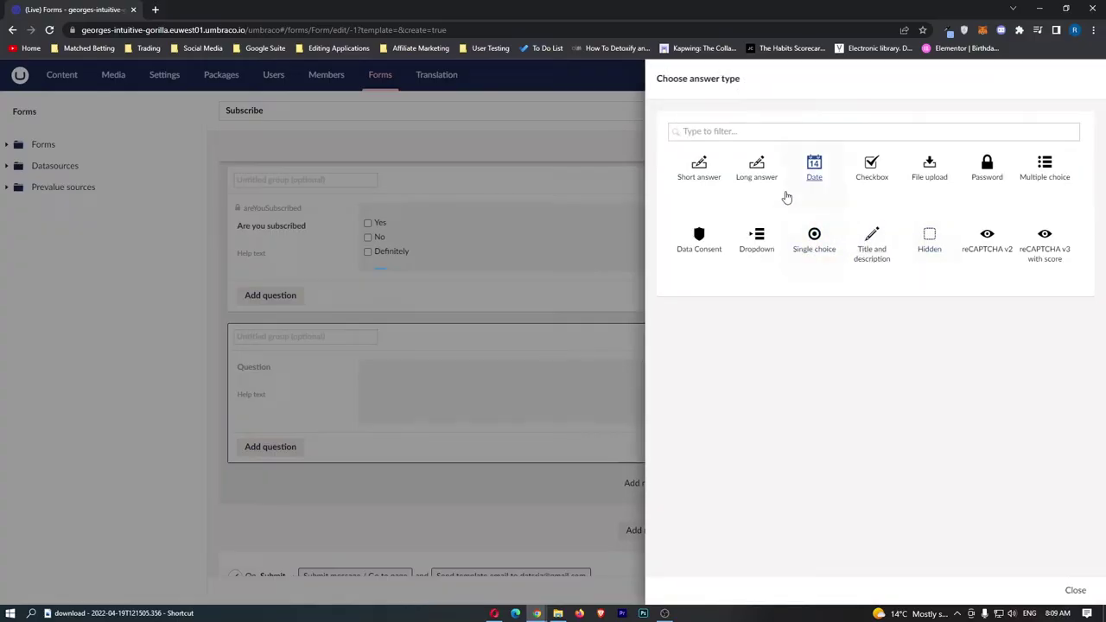
click(698, 168)
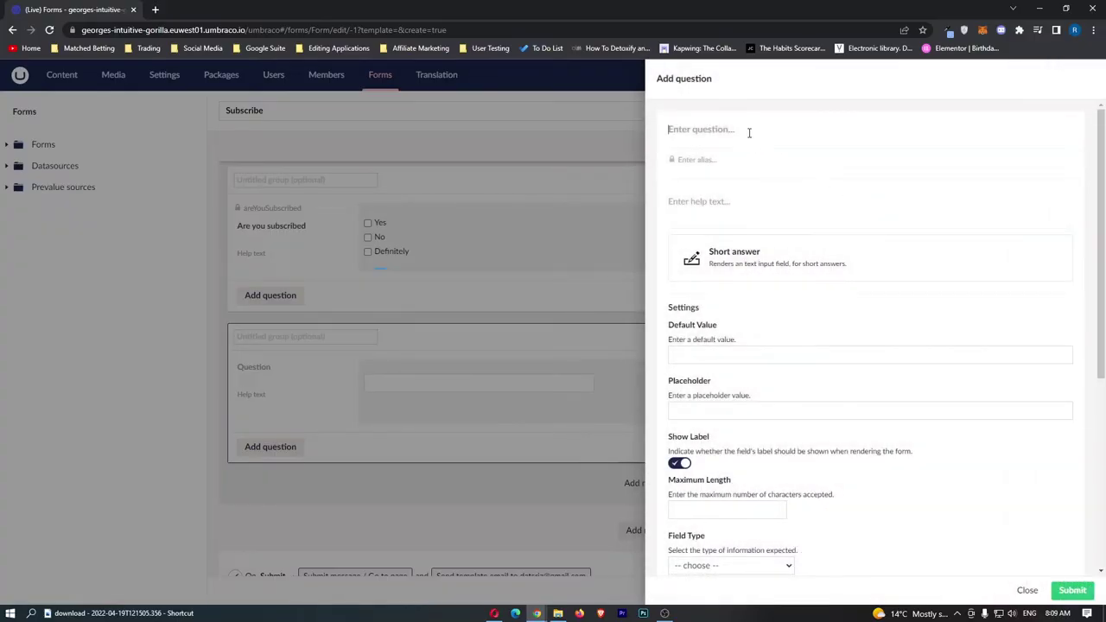
text(What is your email address)
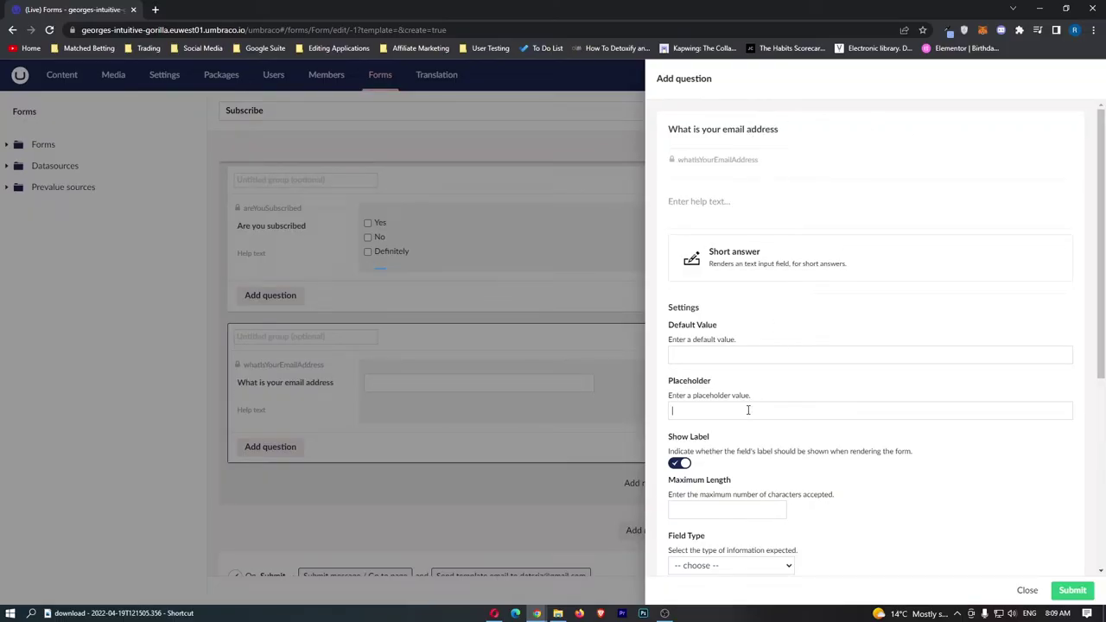
Set the email question's placeholder to "Enter your email address", make the field mandatory and submit it.
scroll(778, 372, down, 5)
click(679, 348)
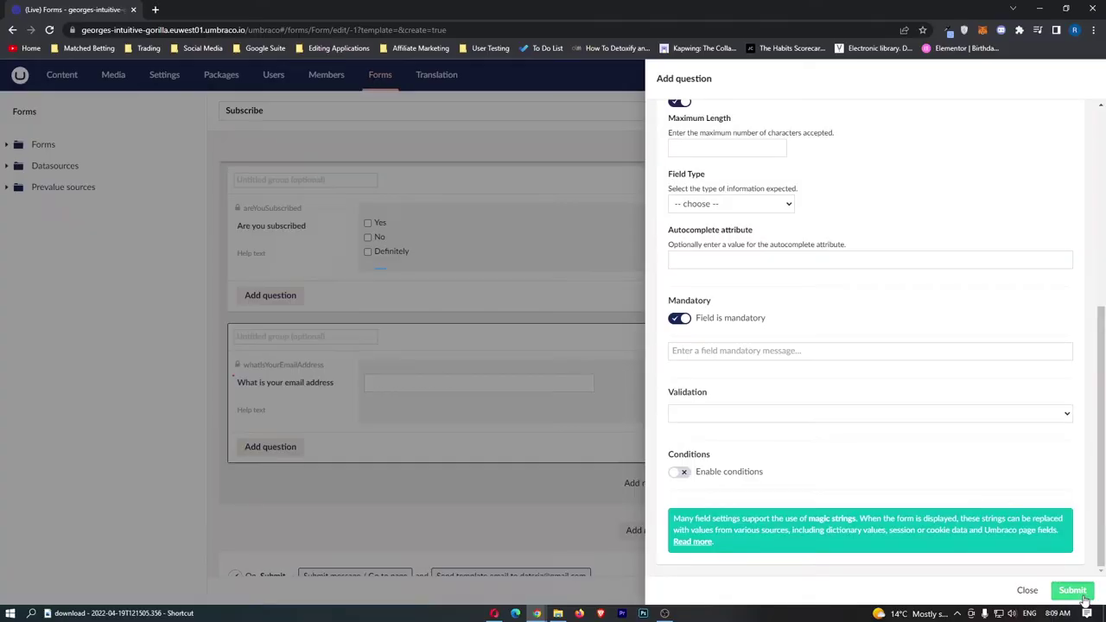
click(1072, 590)
Review the three question groups on Page 1 and save the Subscribe form.
scroll(622, 419, up, 3)
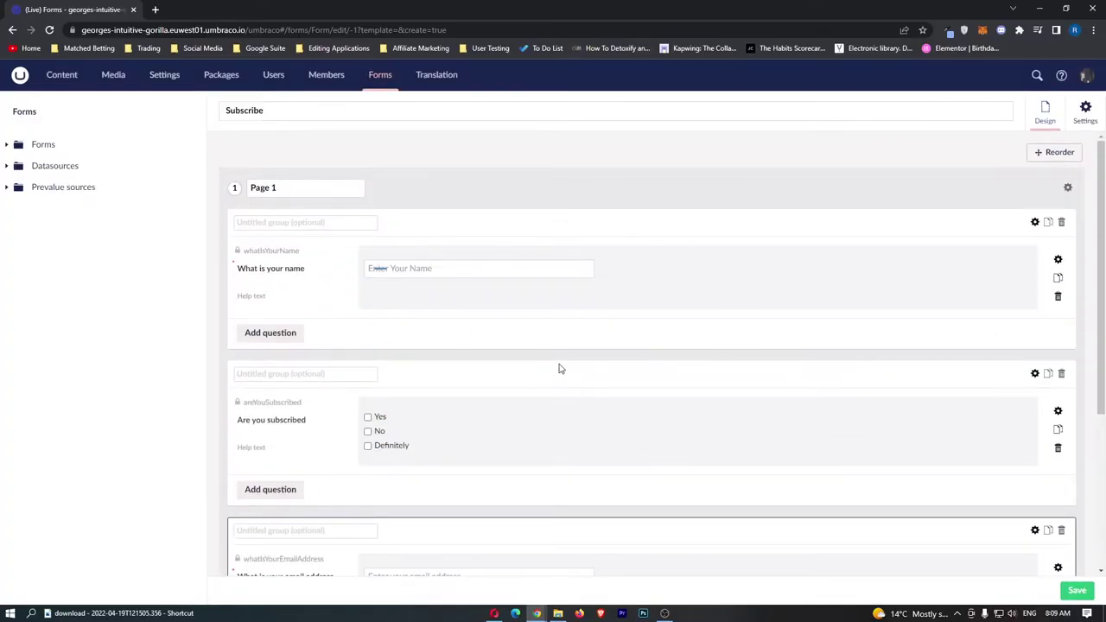
scroll(604, 366, down, 3)
scroll(527, 354, up, 5)
scroll(481, 272, down, 5)
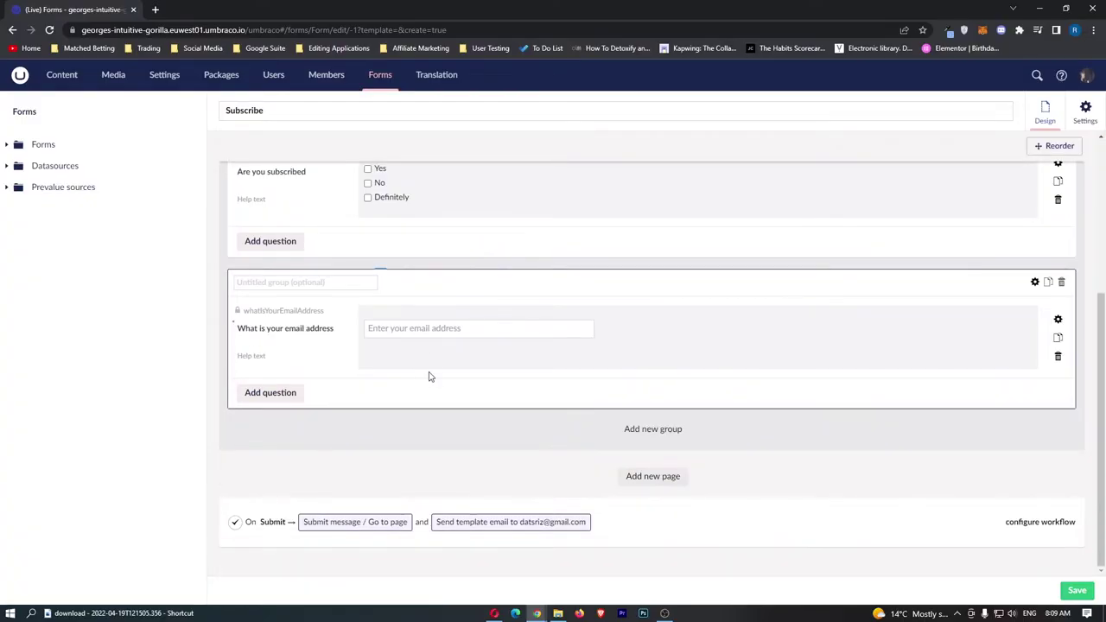
click(1073, 588)
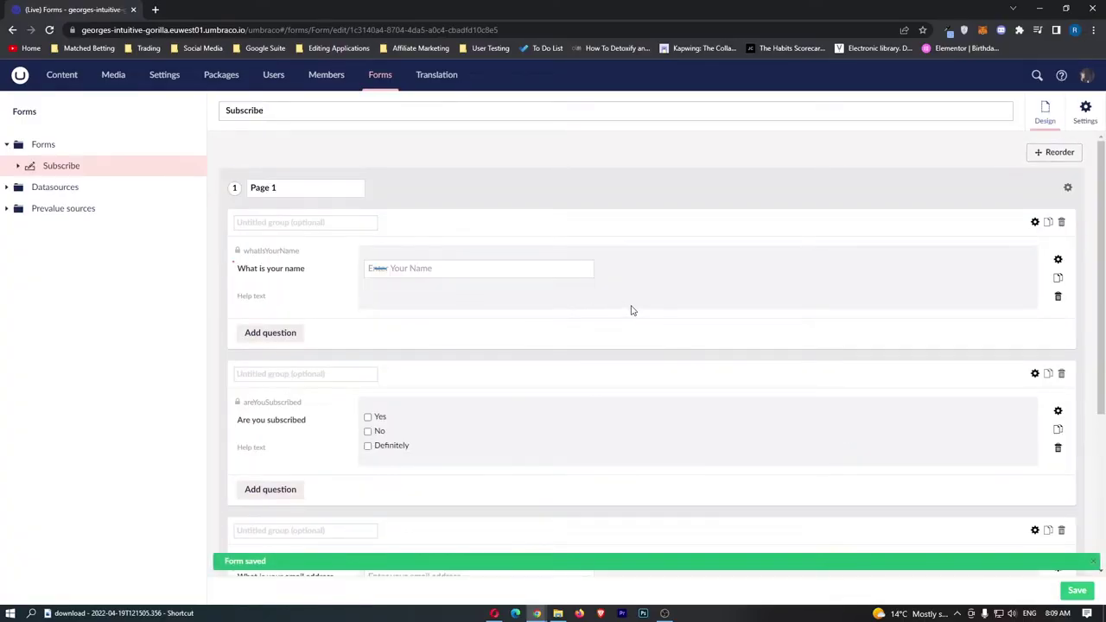
scroll(630, 310, down, 2)
scroll(631, 310, up, 2)
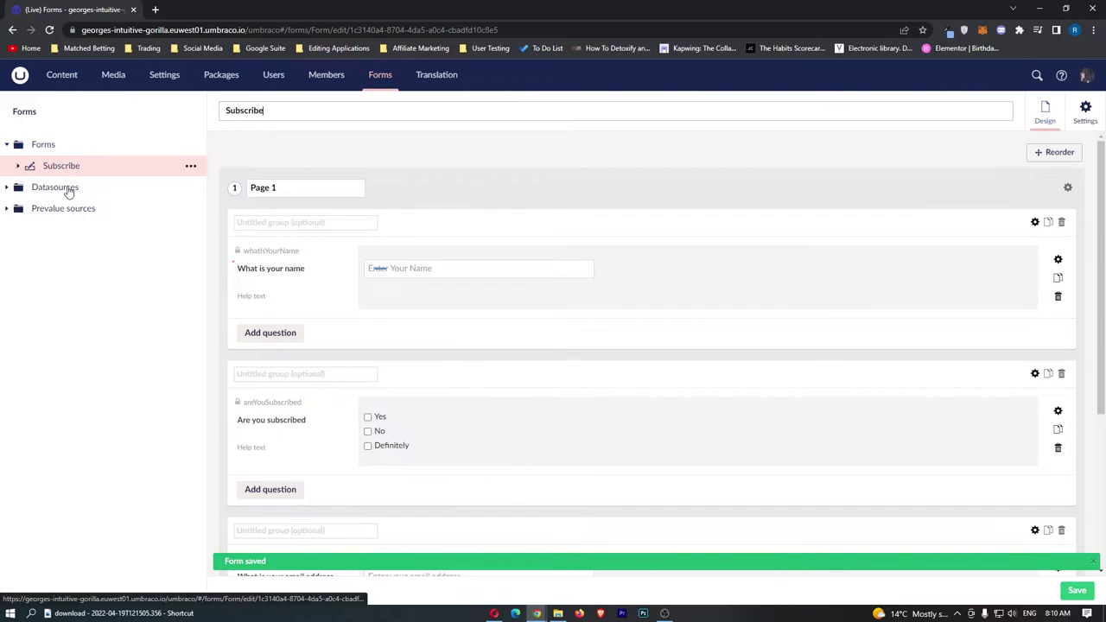
Reopen the saved Subscribe form from the Forms tree and go back to the Your forms overview.
click(60, 146)
click(69, 168)
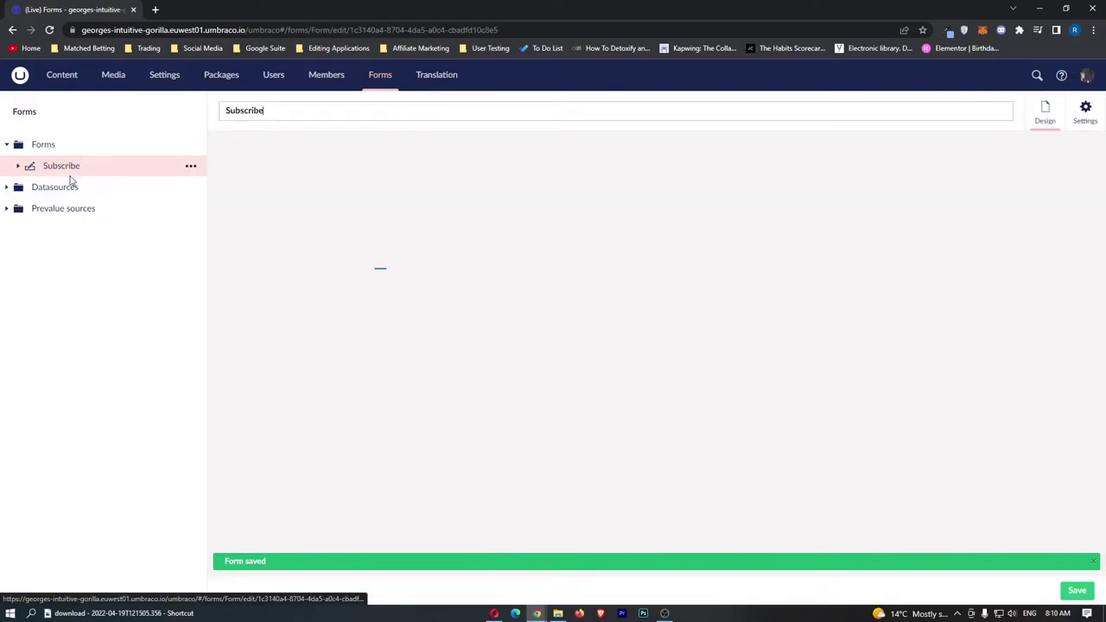
key(alt+Left)
mouse_move(324, 172)
mouse_down()
mouse_move(289, 181)
mouse_move(304, 169)
mouse_move(334, 178)
mouse_up()
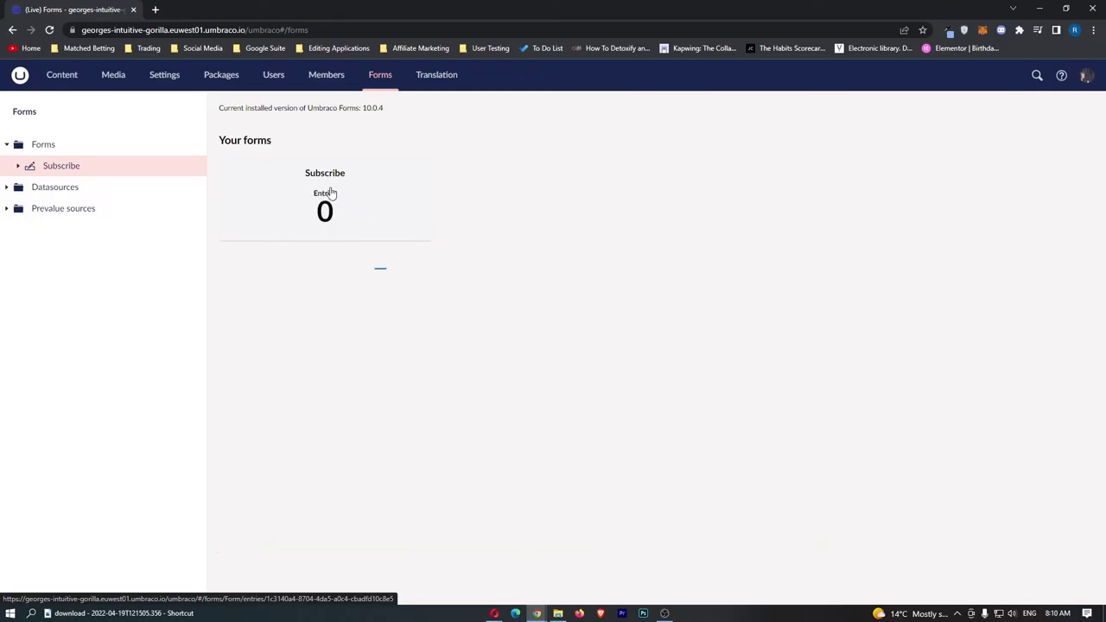
Visit the Translation section and switch to user management in the Users section.
click(447, 78)
click(273, 75)
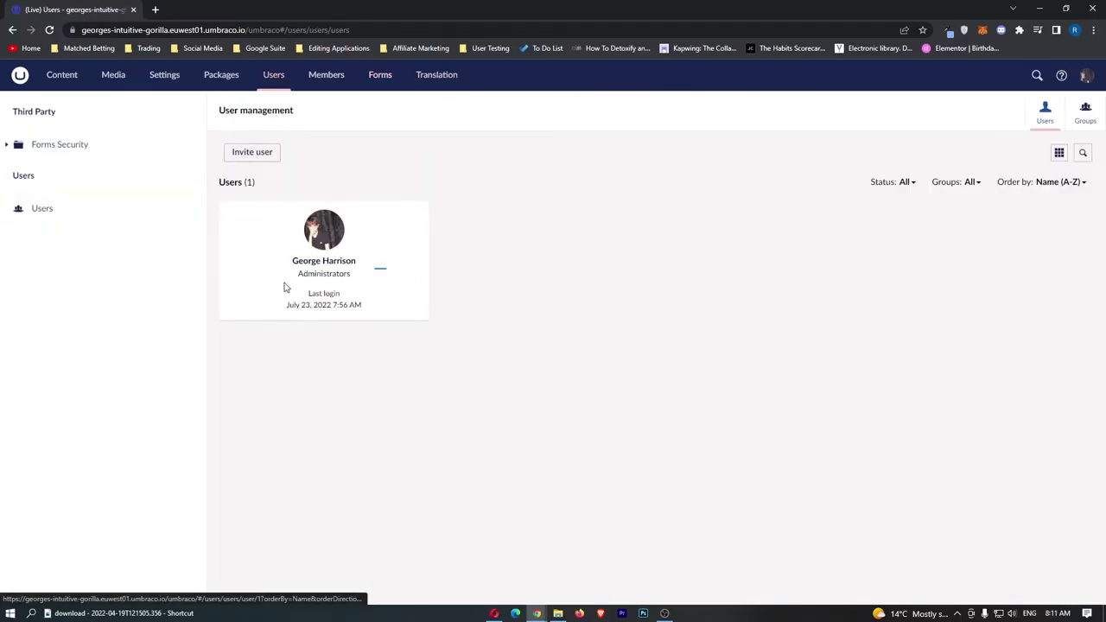
click(132, 198)
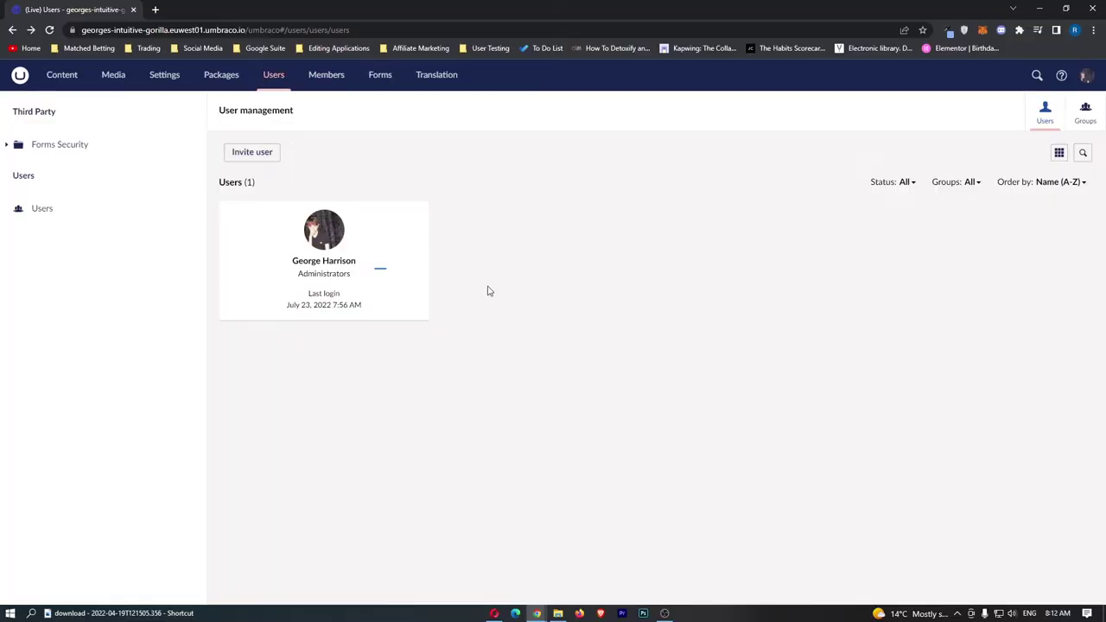
Start a new user invitation and fill in the invitee's name and email address.
click(261, 163)
text(Sam)
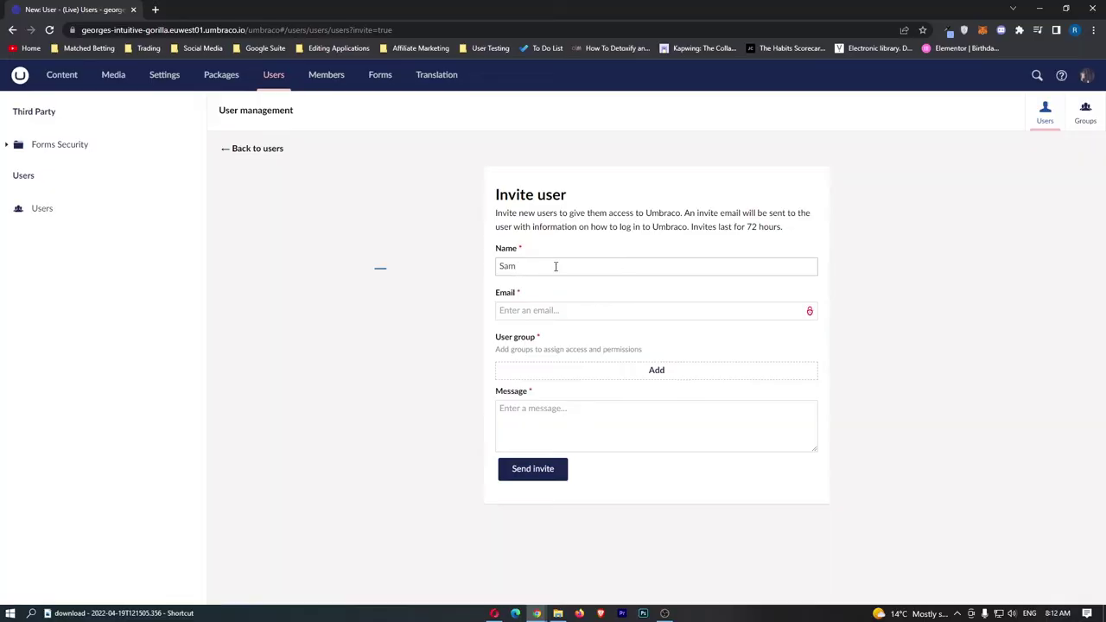
click(564, 309)
click(587, 338)
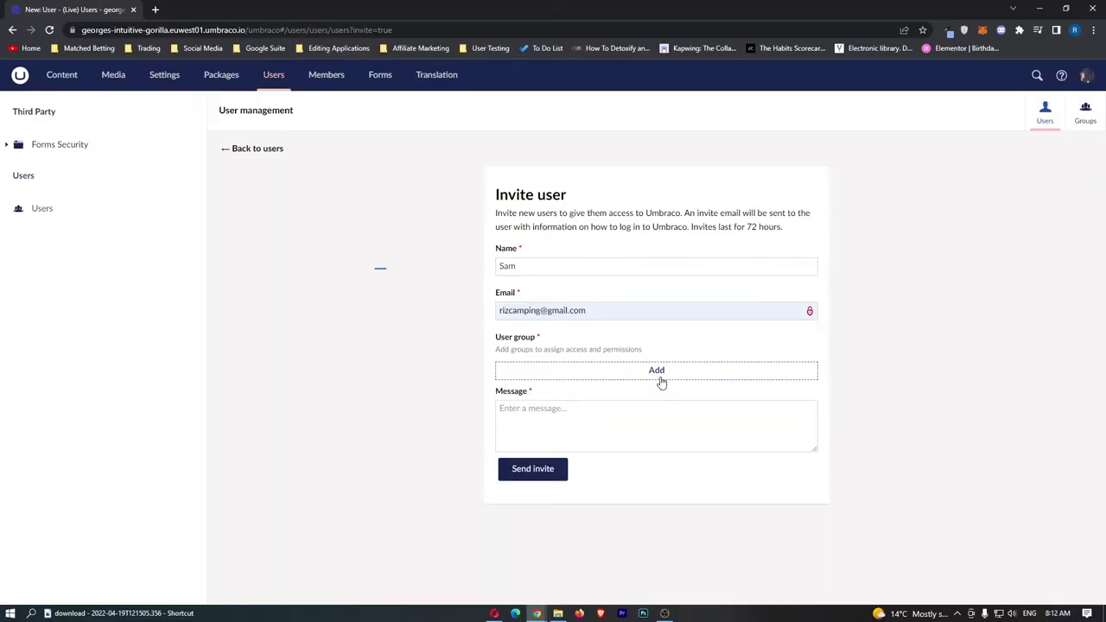
Assign the invited user to the Writers user group.
click(644, 375)
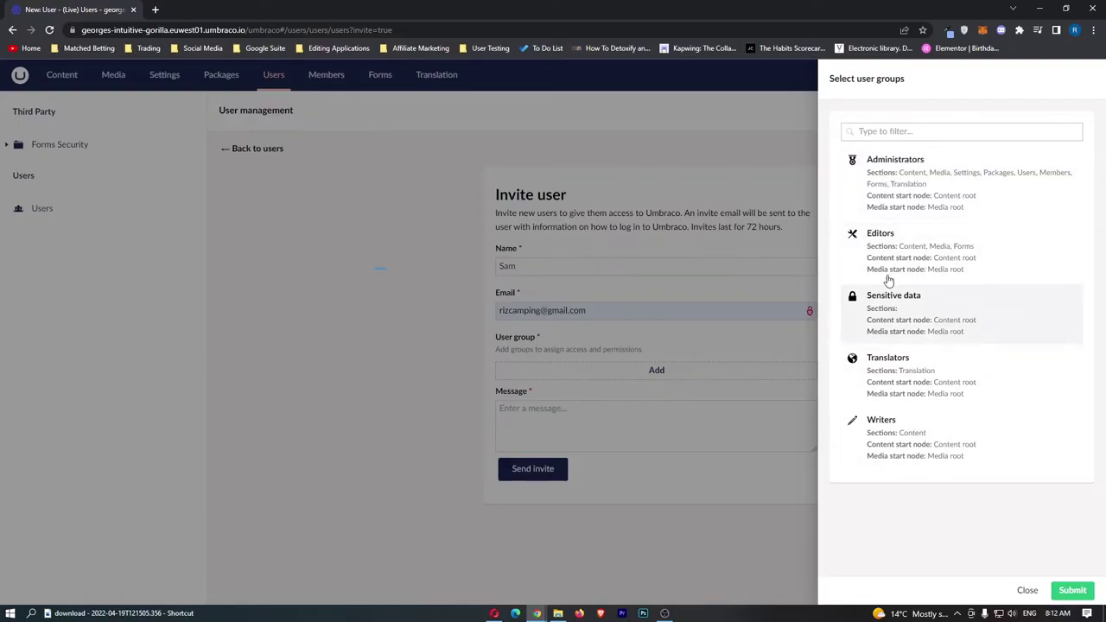
click(889, 444)
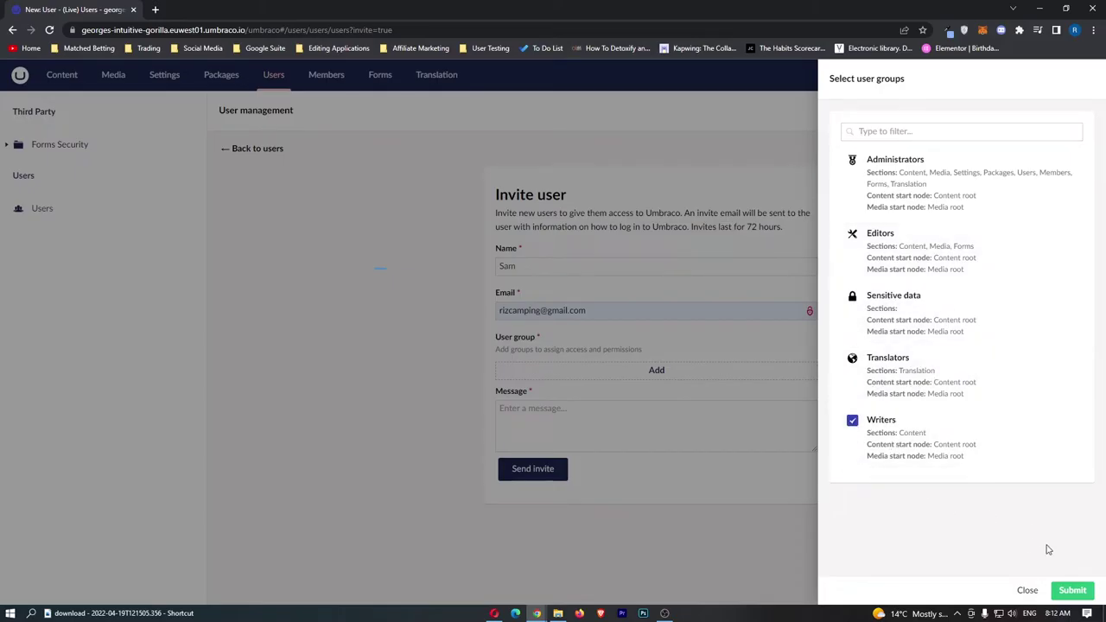
click(1071, 590)
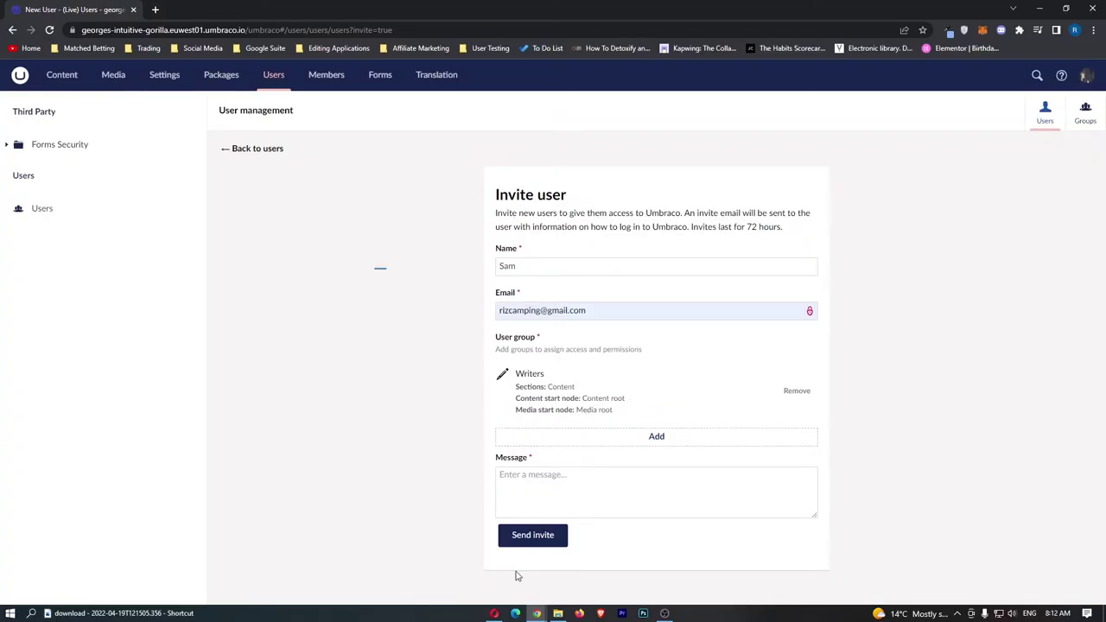
Enter the invitation message "Helo", send the invite, and go back to the users overview.
click(532, 535)
click(557, 491)
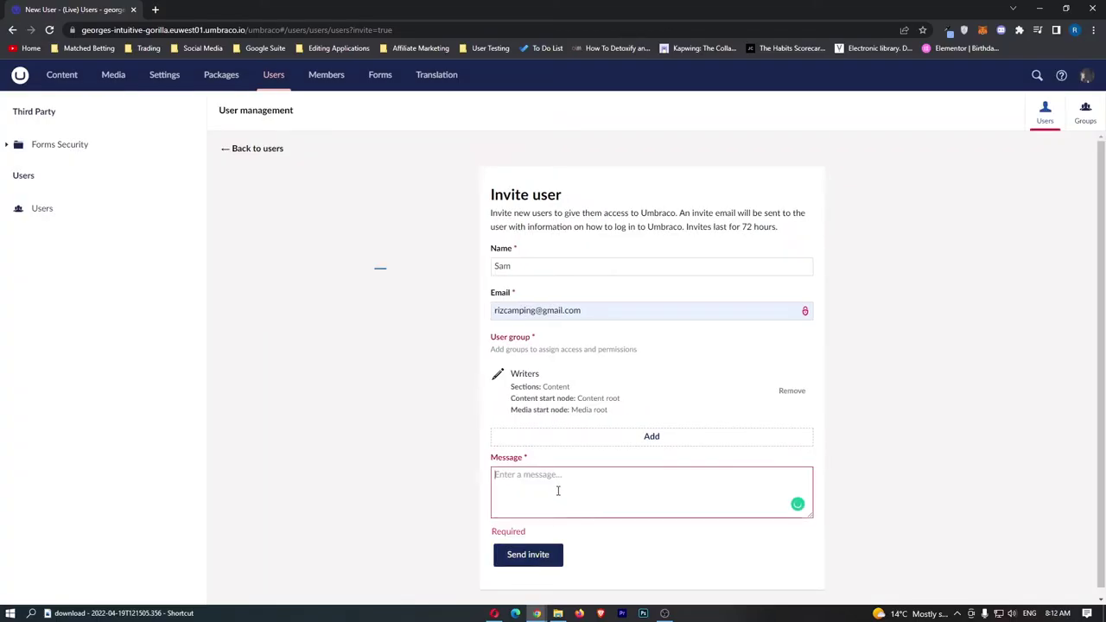
text(Helo)
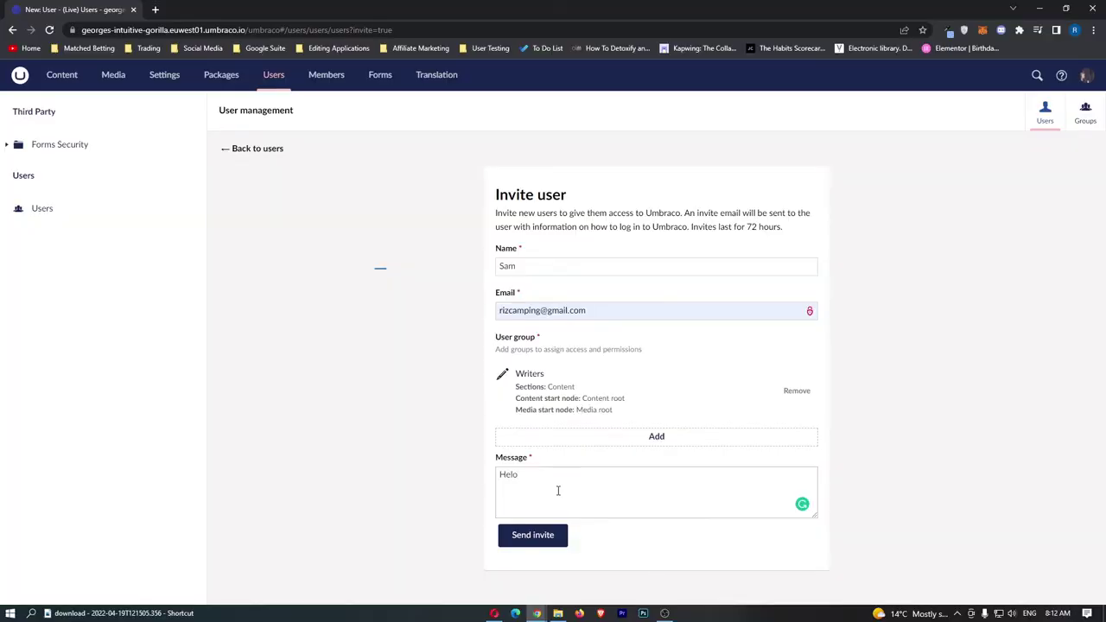
click(561, 531)
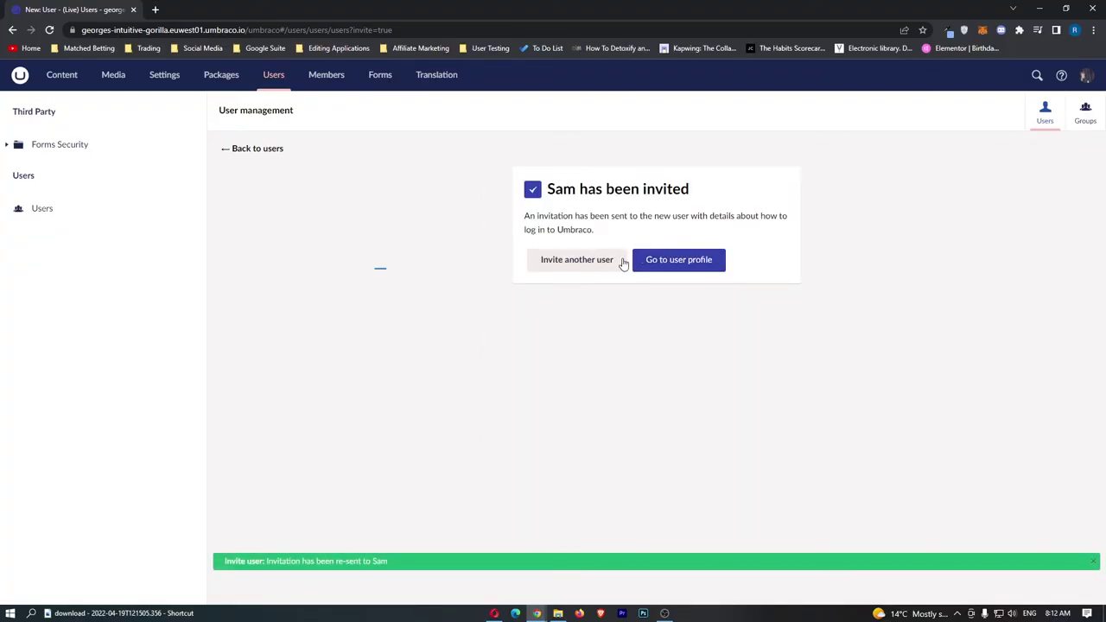
click(269, 149)
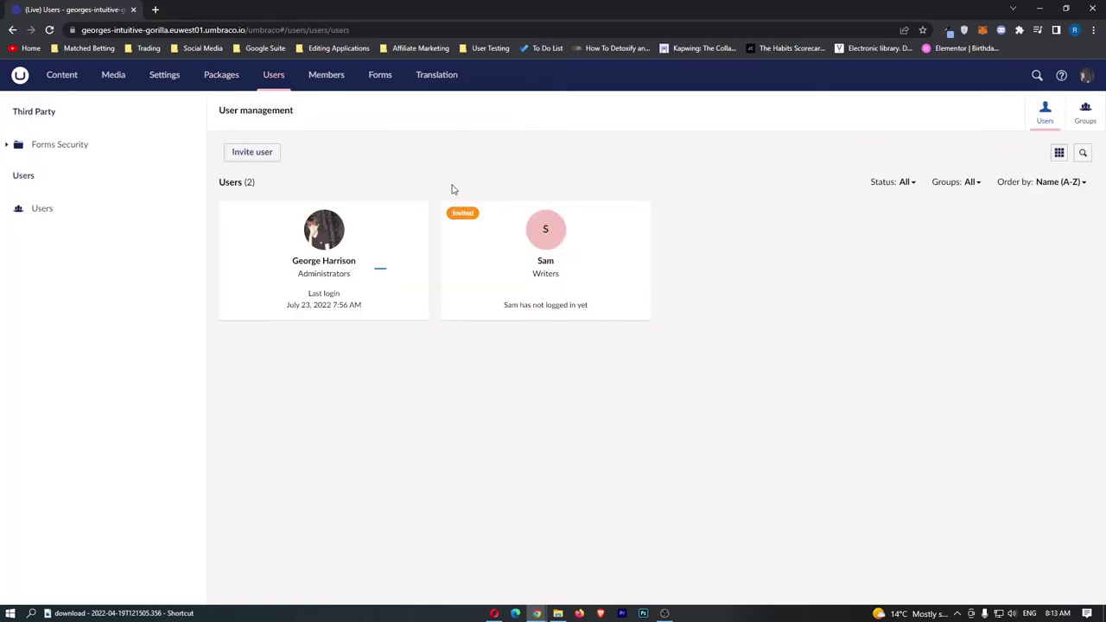
Open the Packages section and browse the popular, promoted and newly released packages.
click(223, 75)
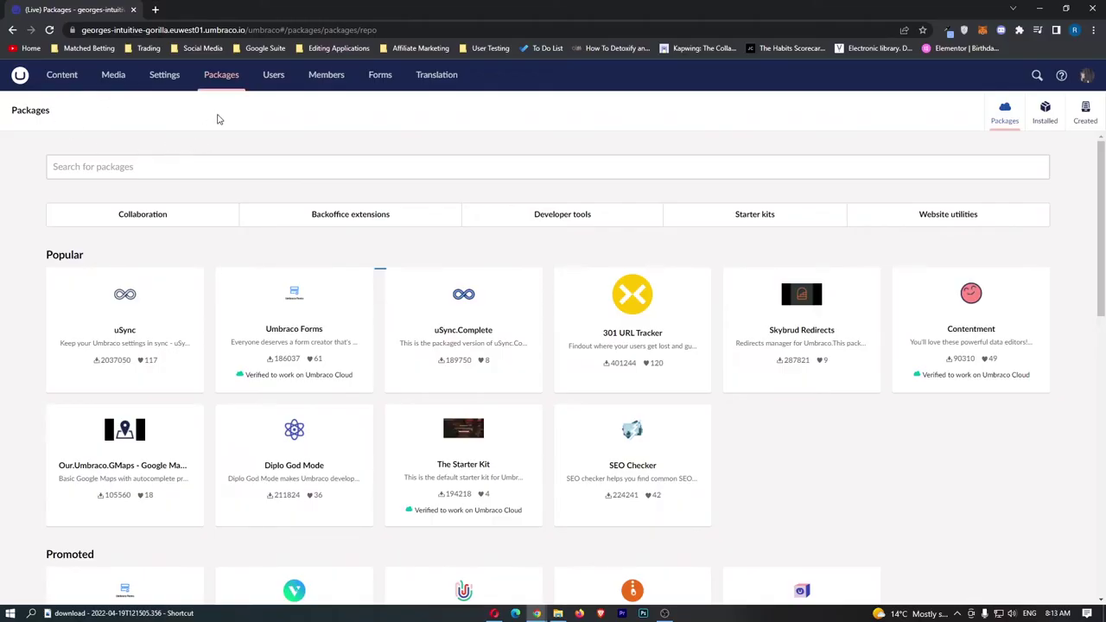
scroll(311, 247, down, 2)
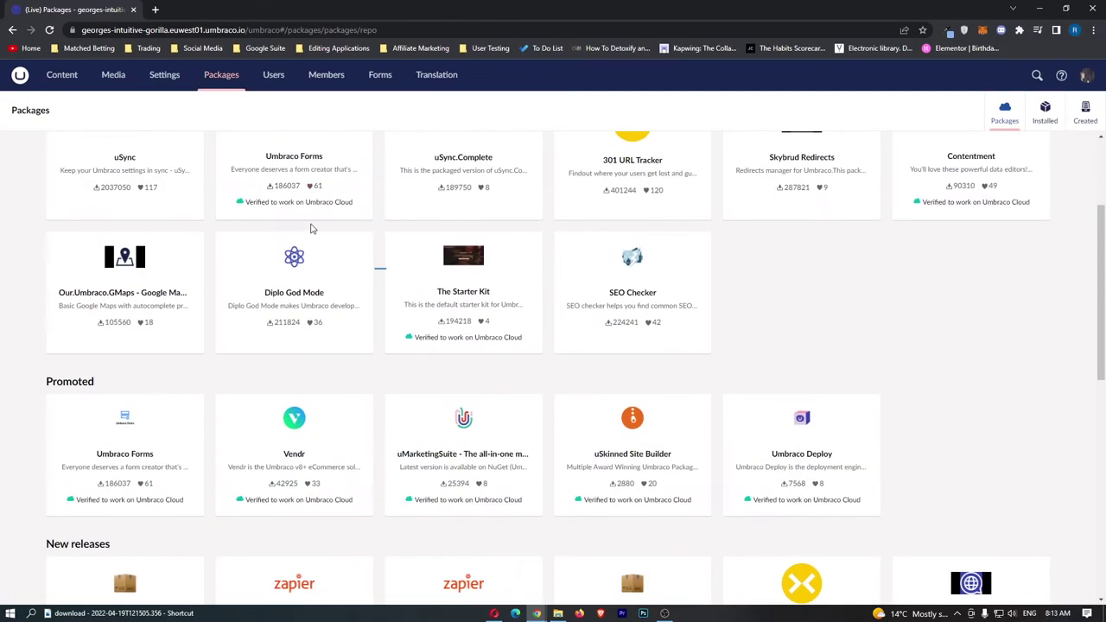
scroll(303, 259, up, 1)
scroll(302, 264, down, 7)
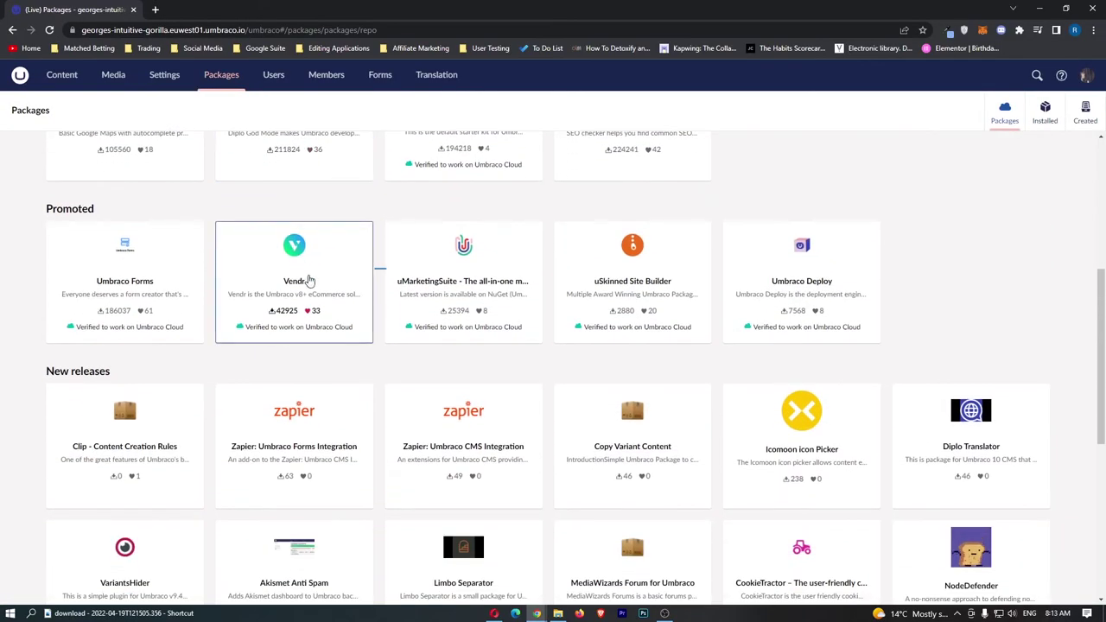
scroll(377, 296, up, 1)
scroll(376, 296, up, 3)
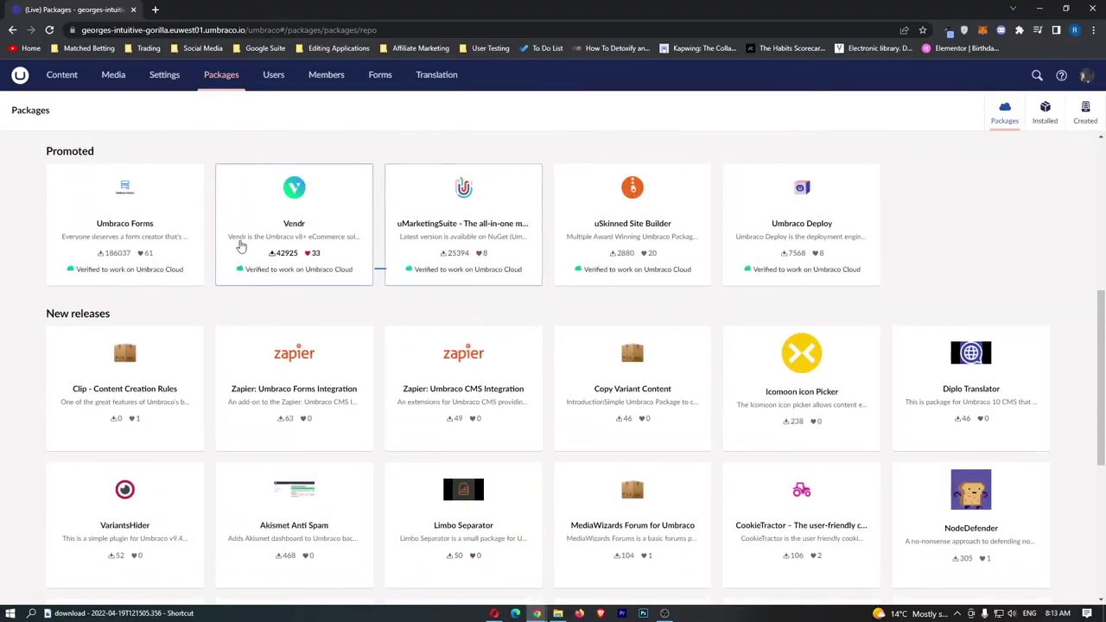
Open the Zapier: Umbraco Forms Integration package and examine its description and install instructions.
click(341, 380)
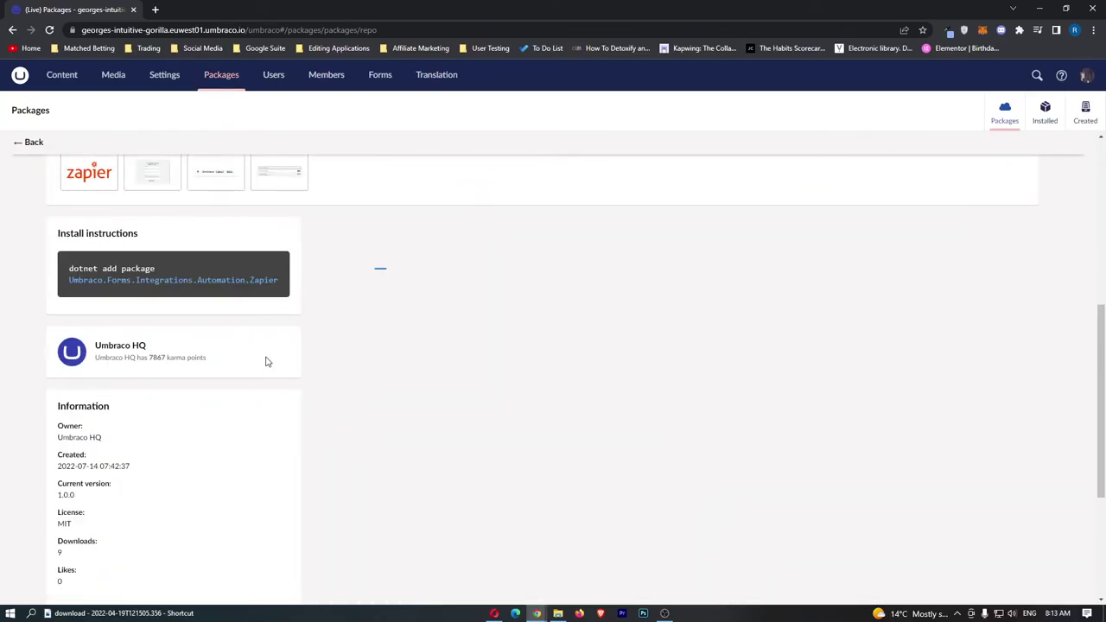
scroll(266, 361, up, 3)
scroll(275, 362, down, 3)
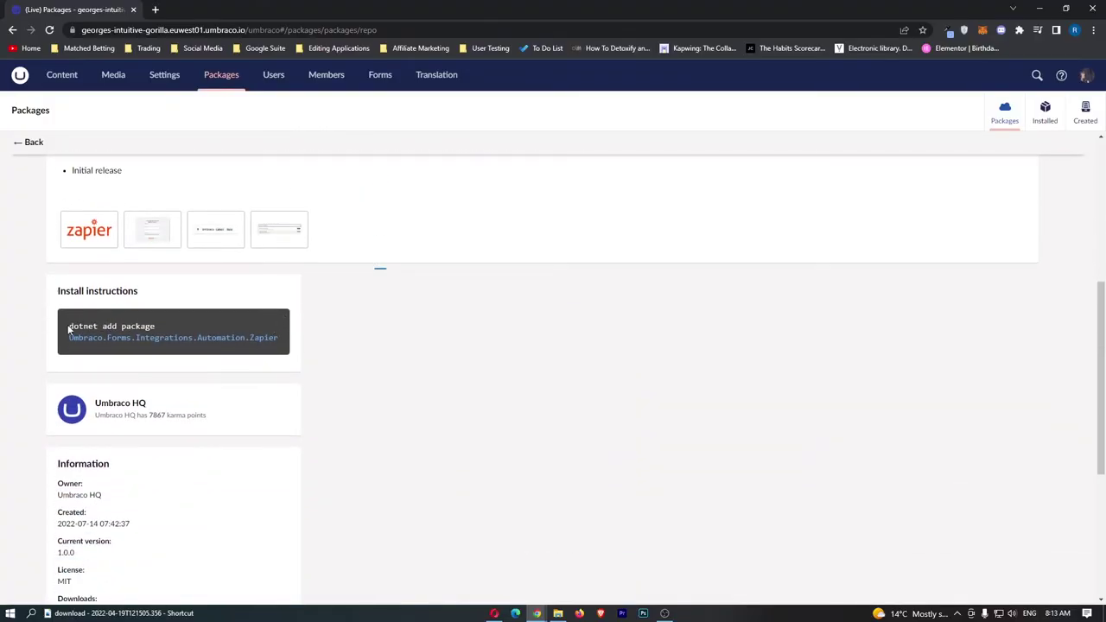
drag(68, 329, 161, 328)
drag(278, 338, 69, 338)
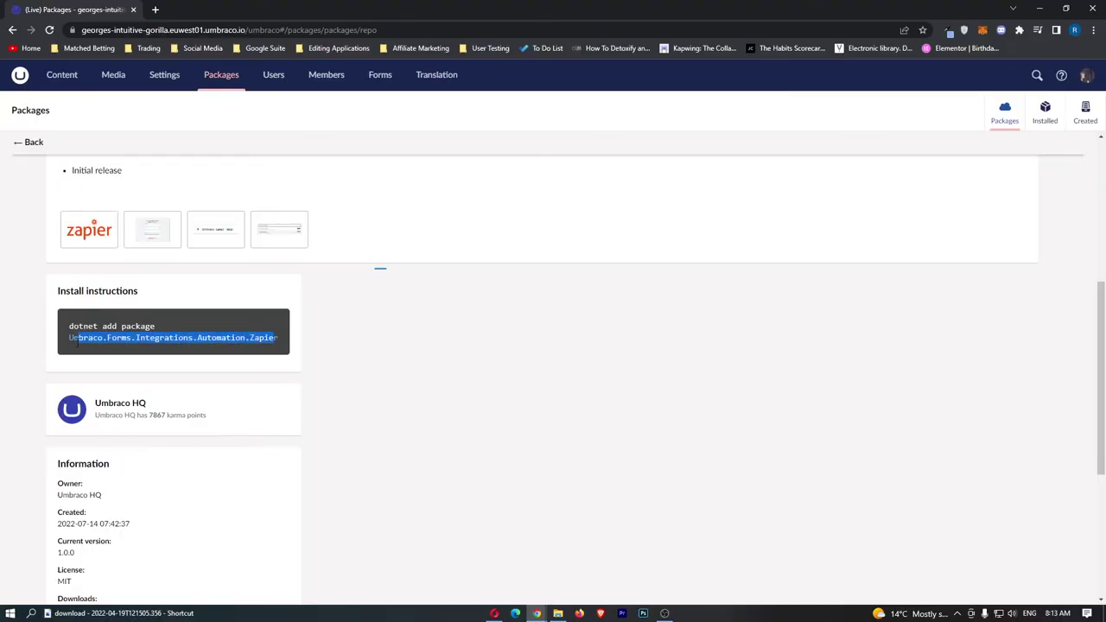
click(506, 331)
scroll(266, 332, up, 2)
scroll(266, 333, up, 5)
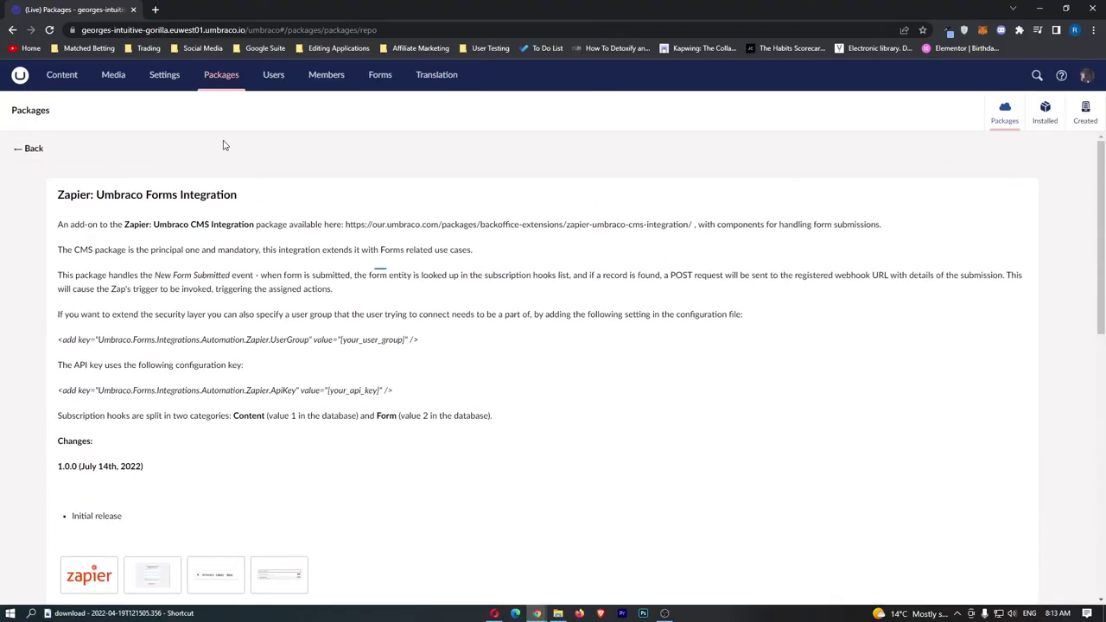
Return to the package list and browse through its result pages, including page 6.
click(31, 143)
scroll(443, 311, down, 10)
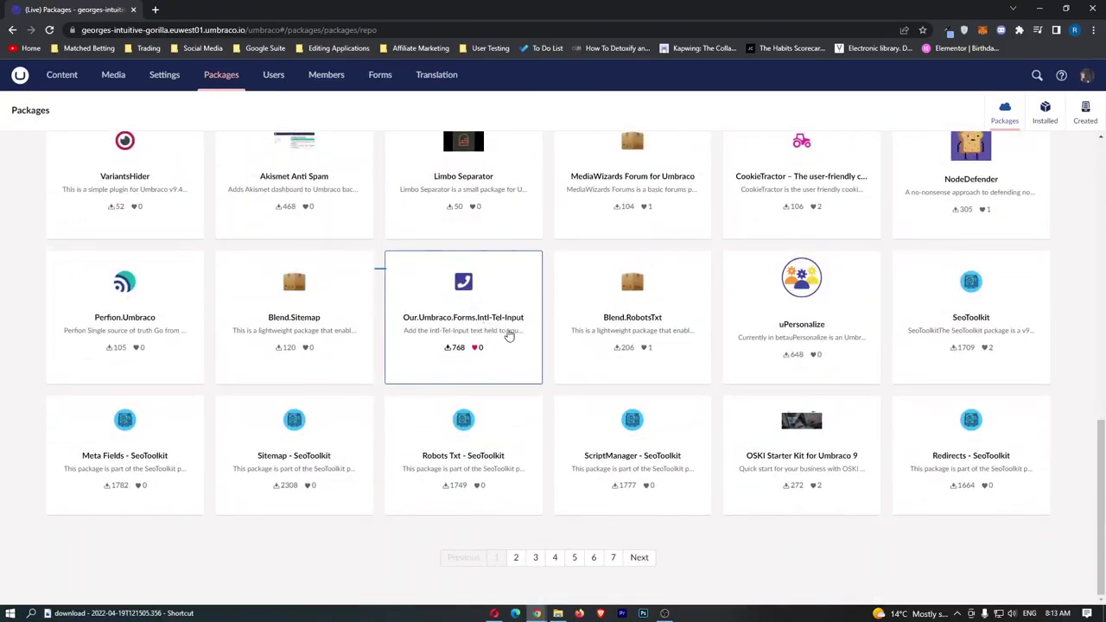
scroll(547, 524, up, 6)
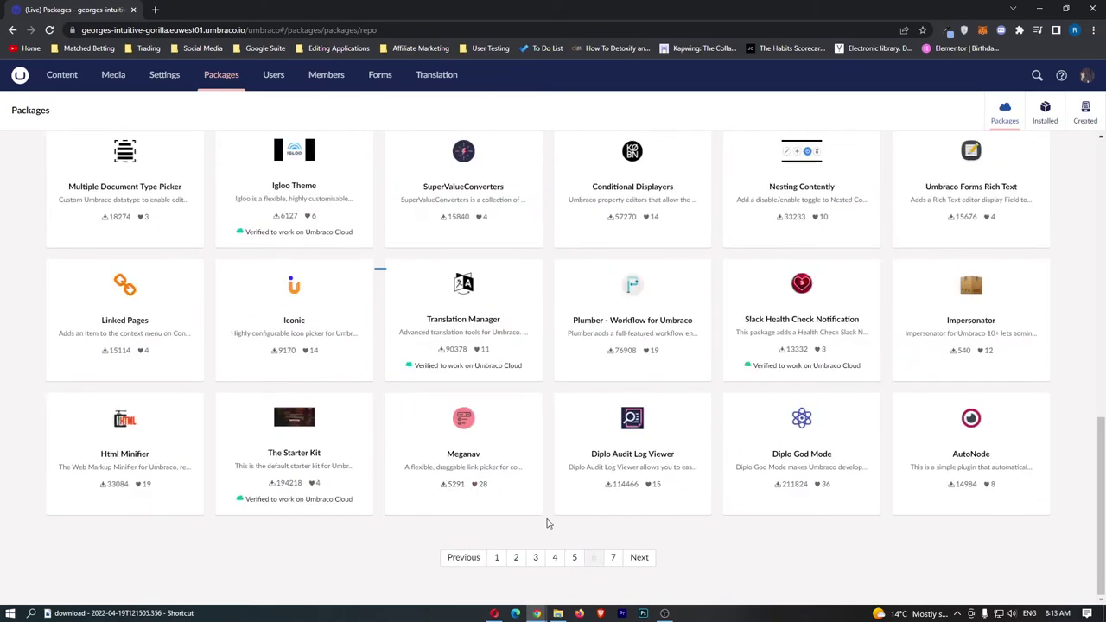
scroll(532, 508, up, 8)
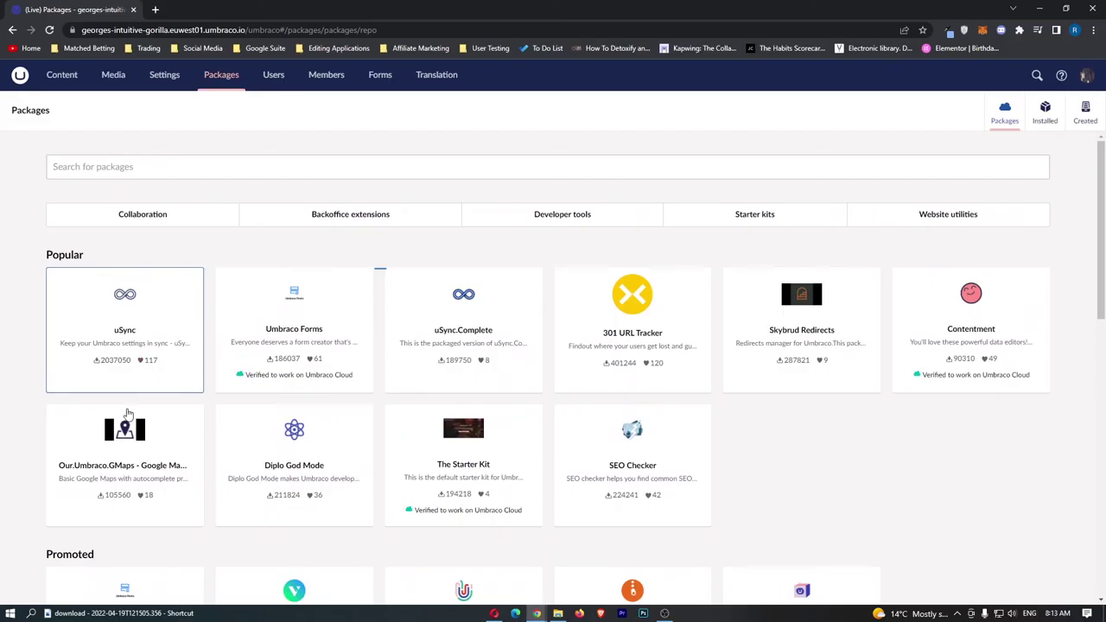
Open the popular uSync package and examine its install instructions.
click(150, 331)
triple_click(881, 195)
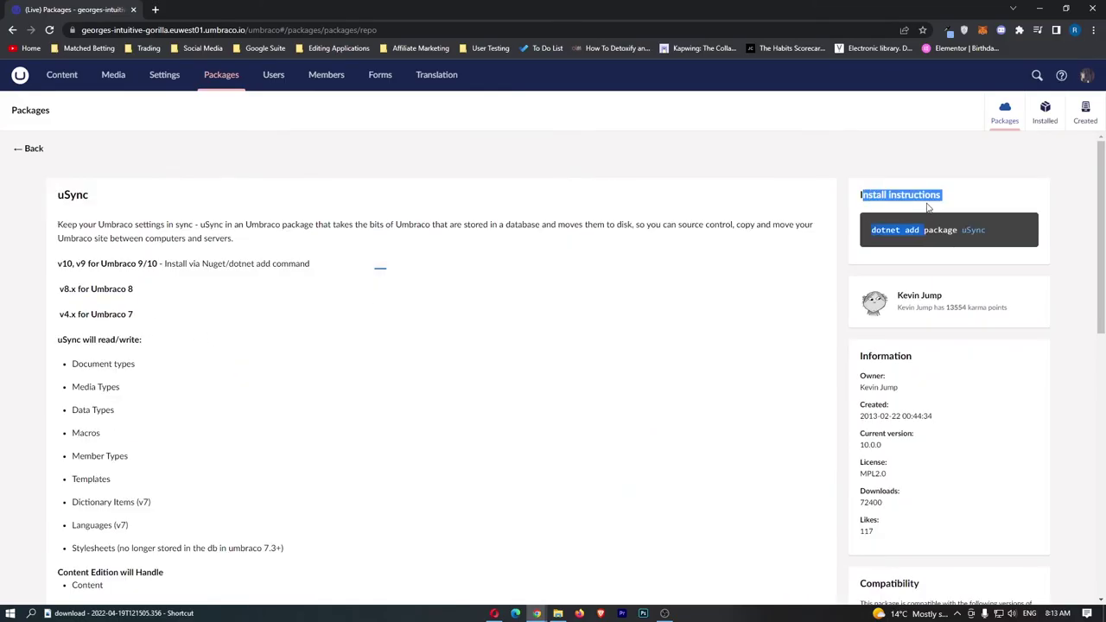
click(938, 200)
drag(872, 229, 965, 230)
click(947, 241)
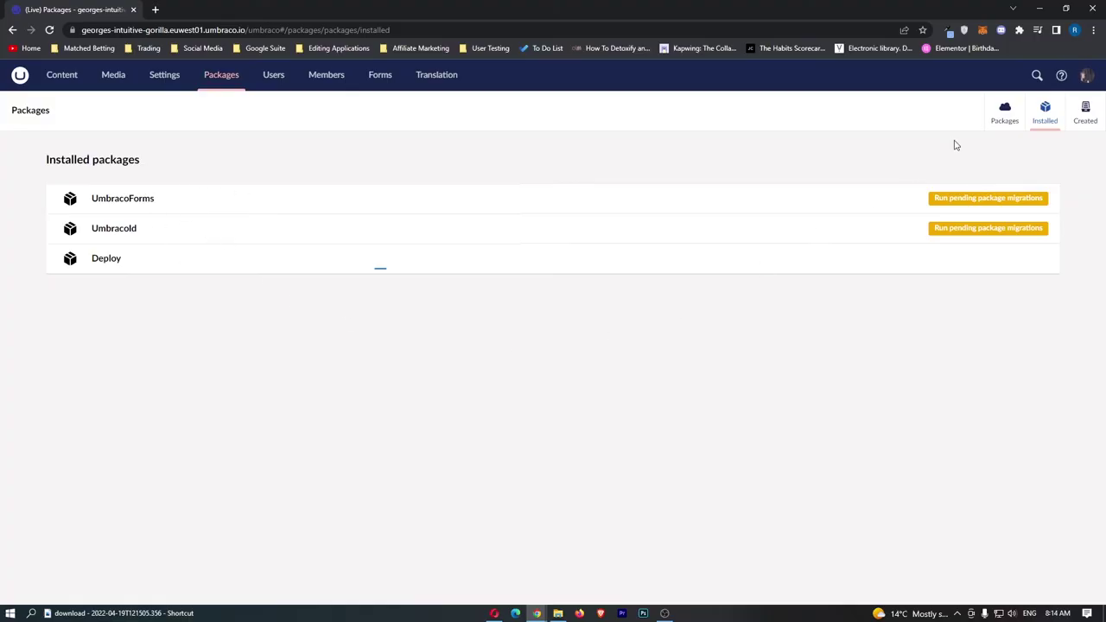
View the created packages and open the signed-in user's own profile at its access settings.
click(1085, 112)
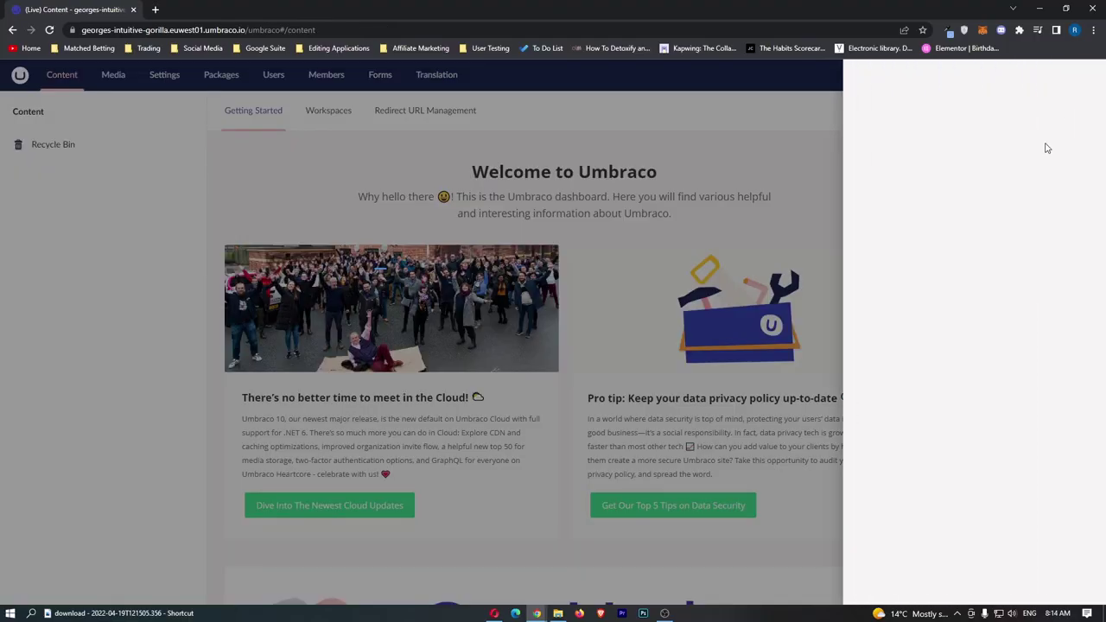
click(859, 166)
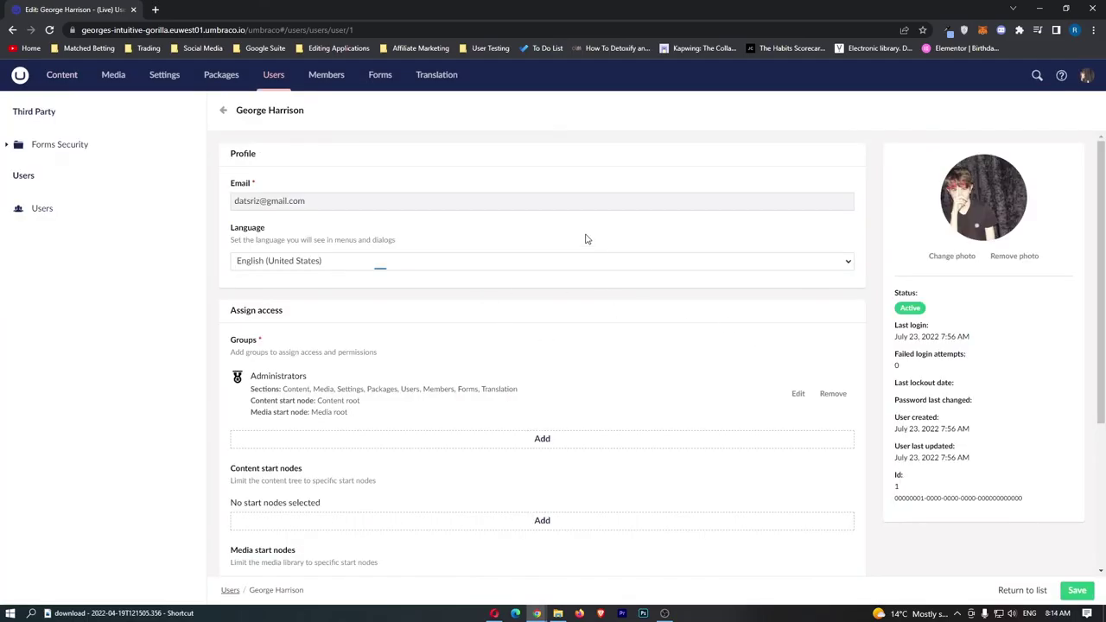
scroll(509, 259, down, 2)
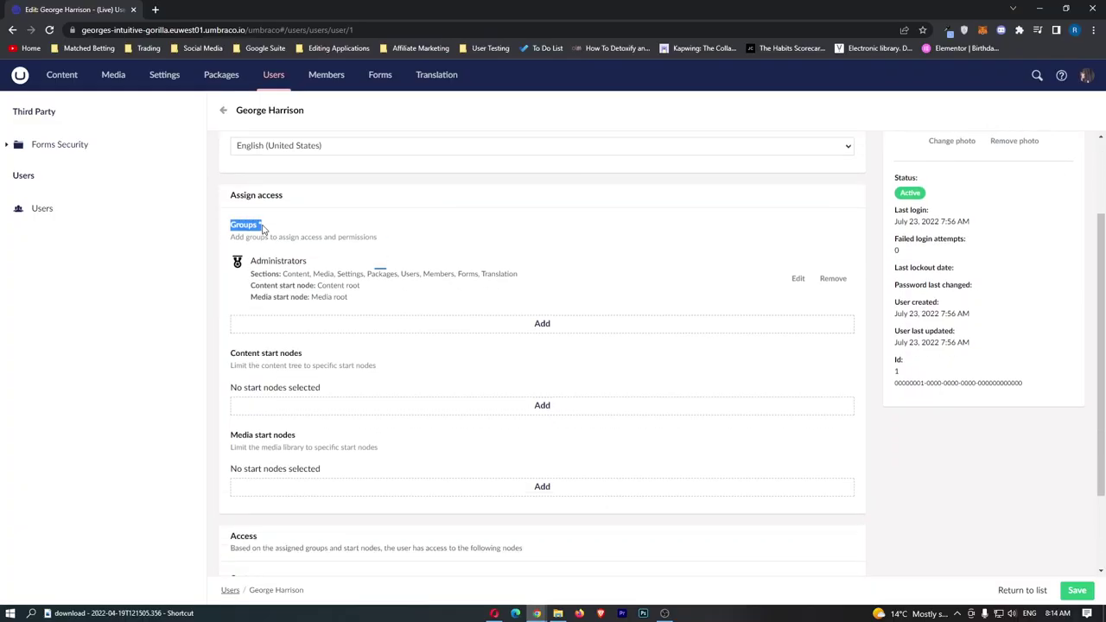
Add the Editors, Sensitive data, Translators and Writers groups to the signed-in user's profile.
click(439, 323)
click(907, 232)
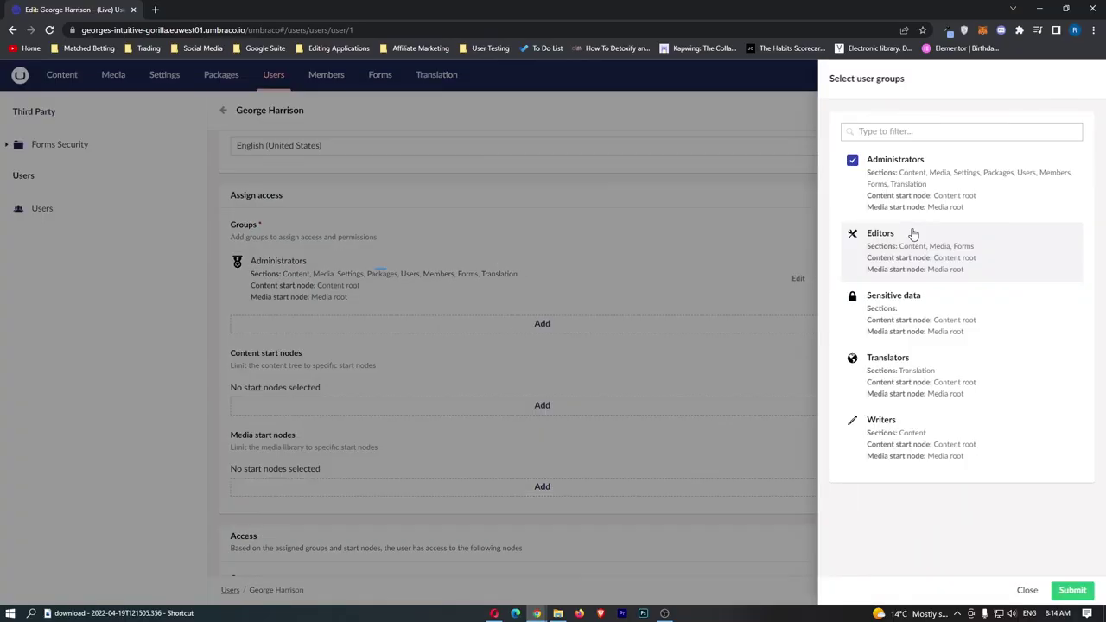
click(906, 298)
click(931, 386)
click(926, 416)
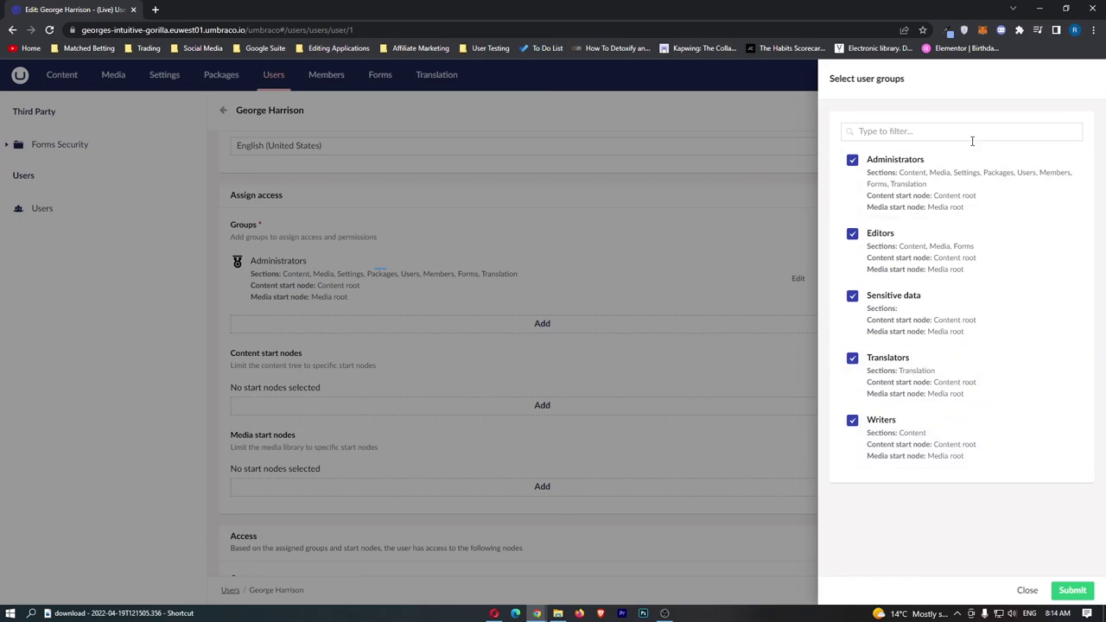
click(1071, 589)
Review the profile's groups and start nodes and return to the Content section.
scroll(604, 360, down, 4)
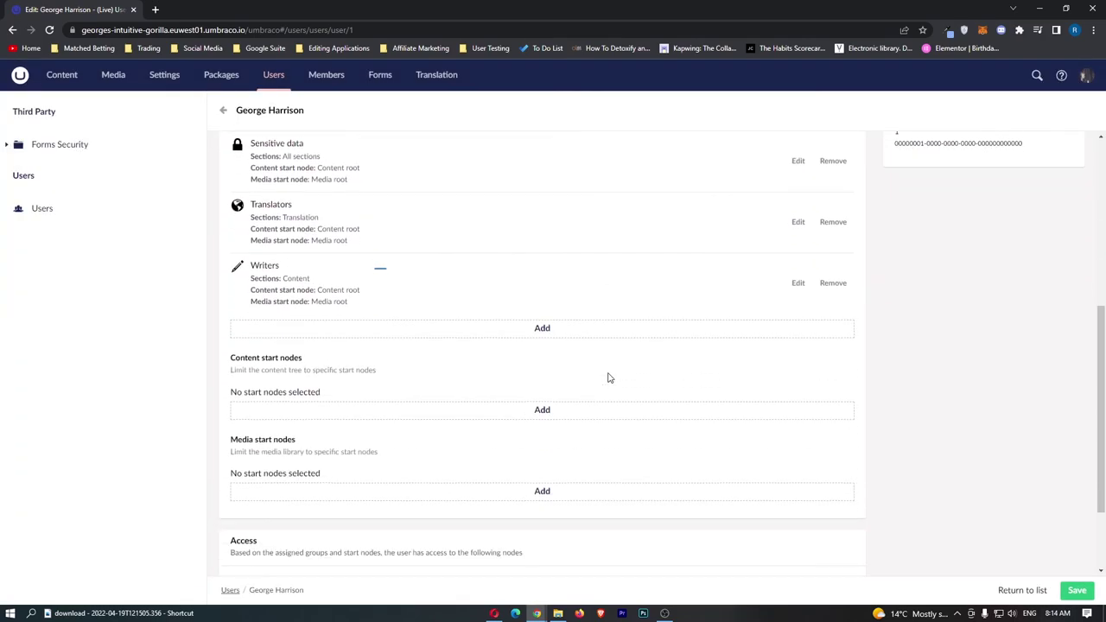
scroll(607, 377, down, 1)
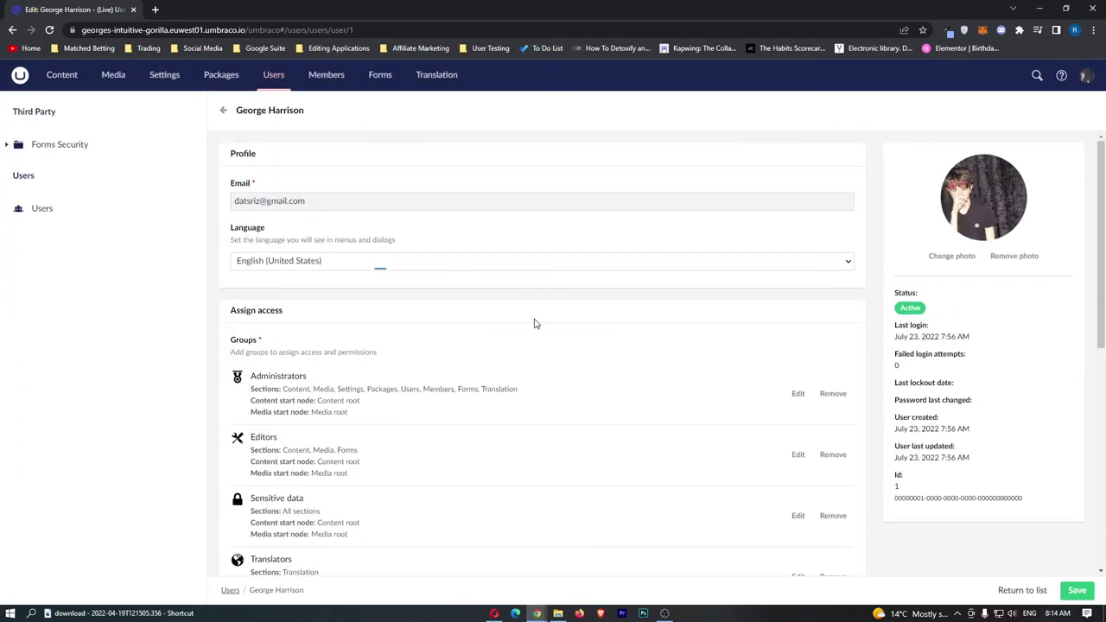
click(40, 77)
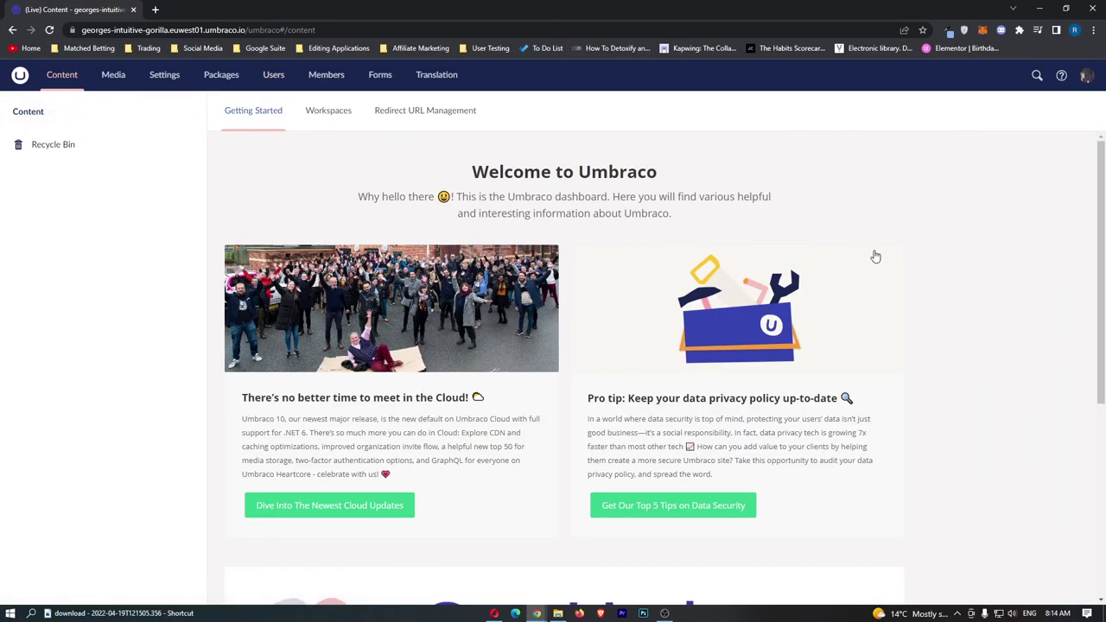